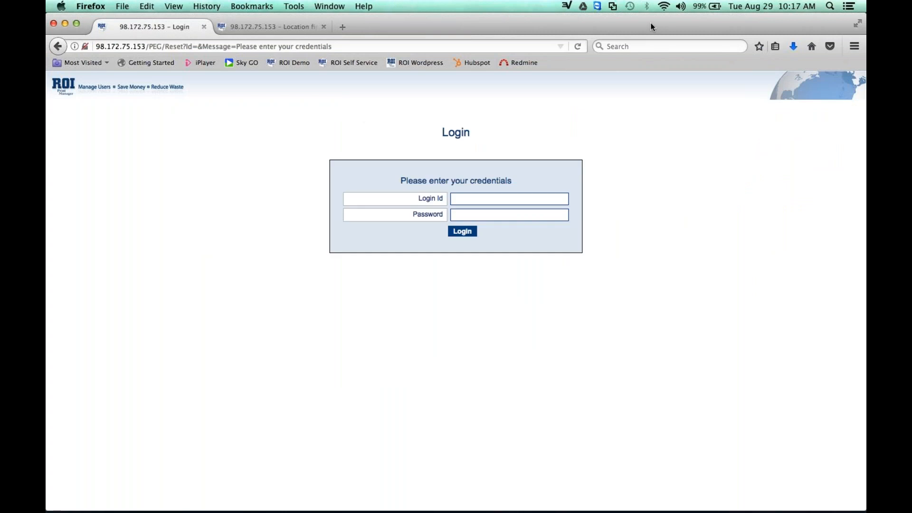
Hide the browser's Bookmarks Toolbar.
{"action": "left_click", "coordinate": [174, 6]}
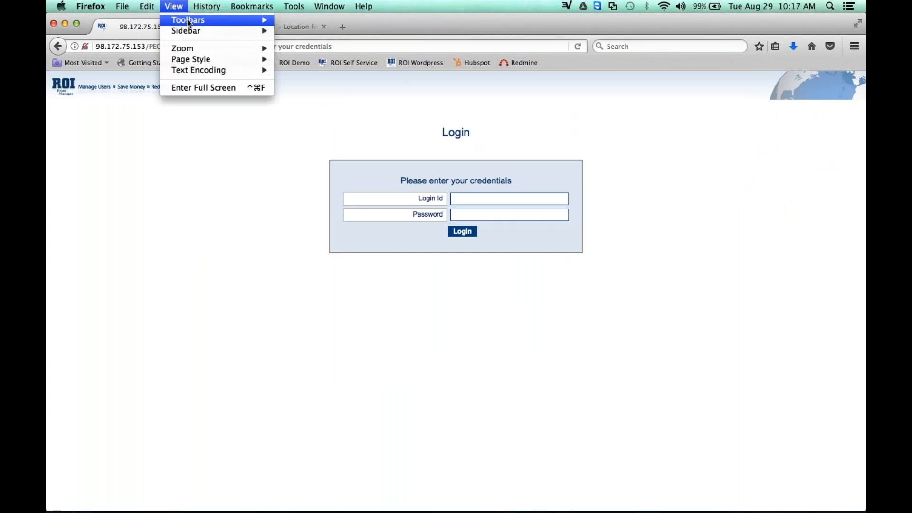
{"action": "mouse_move", "coordinate": [187, 19]}
{"action": "left_click", "coordinate": [298, 24]}
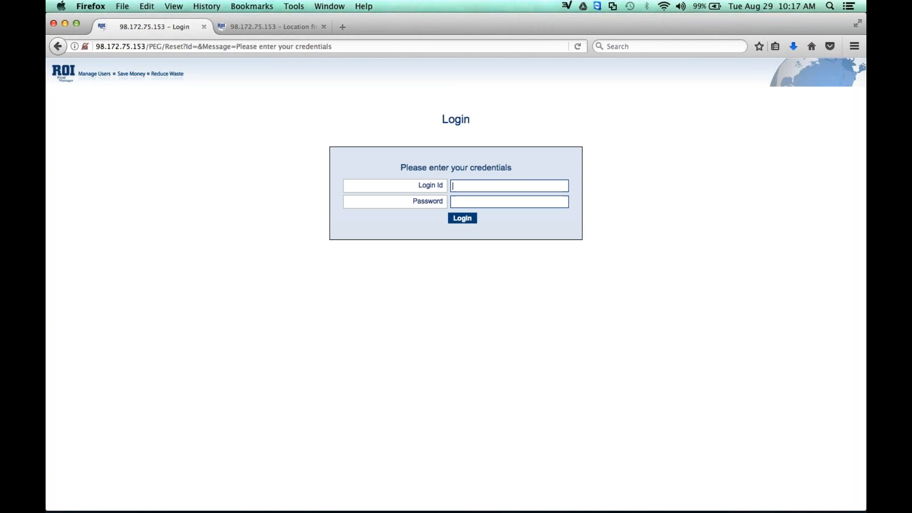
Log in to ROI Print Manager by filling in the login ID and password from the saved credentials.
{"action": "key", "text": "Down"}
{"action": "key", "text": "Down"}
{"action": "key", "text": "Return"}
{"action": "left_click", "coordinate": [463, 219]}
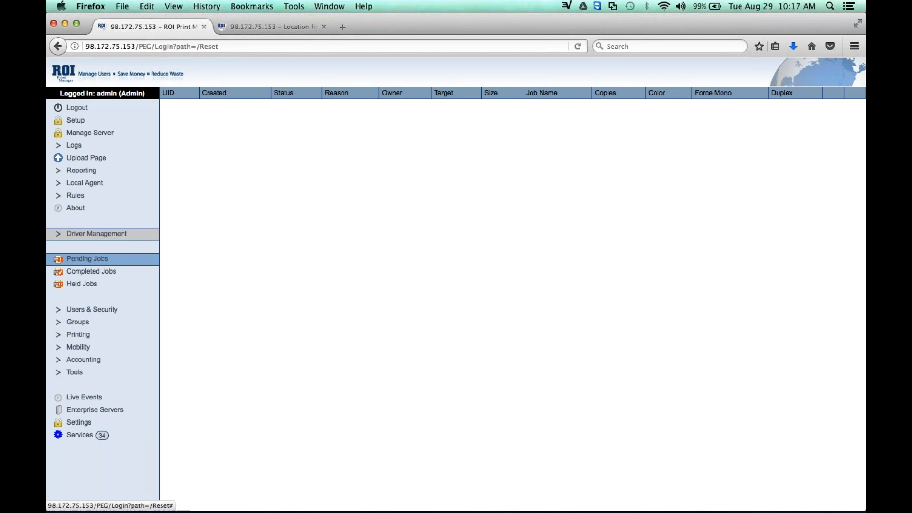
Delete the existing organisational model in Driver Management, returning its printers and workstations to unallocated.
{"action": "left_click", "coordinate": [56, 237]}
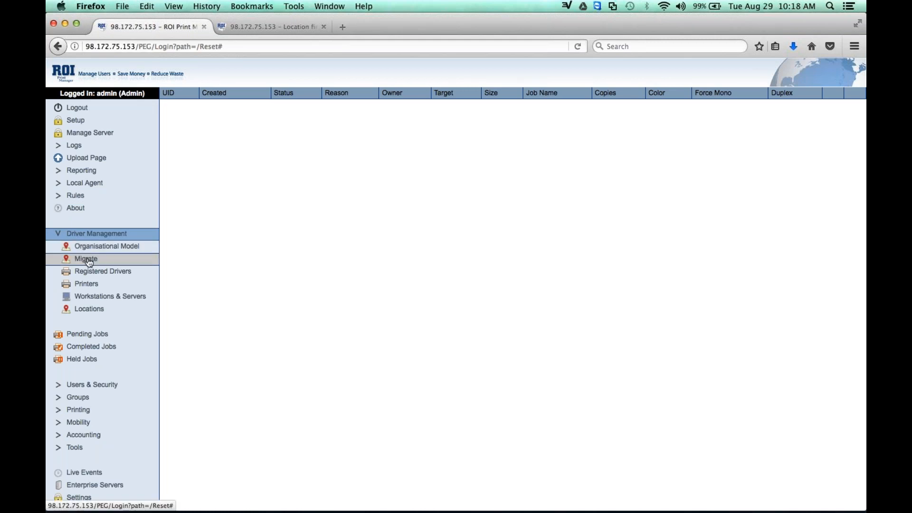
{"action": "left_click", "coordinate": [108, 247]}
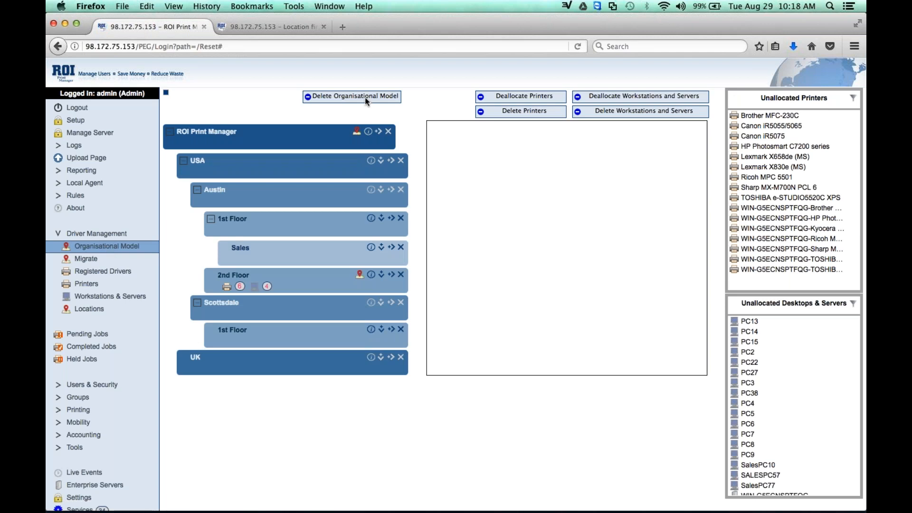
{"action": "left_click", "coordinate": [368, 96]}
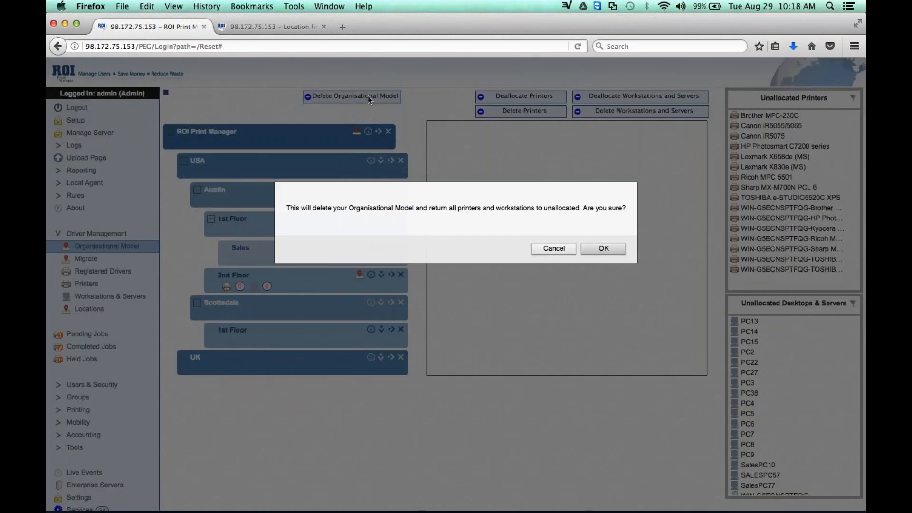
{"action": "left_click", "coordinate": [606, 246]}
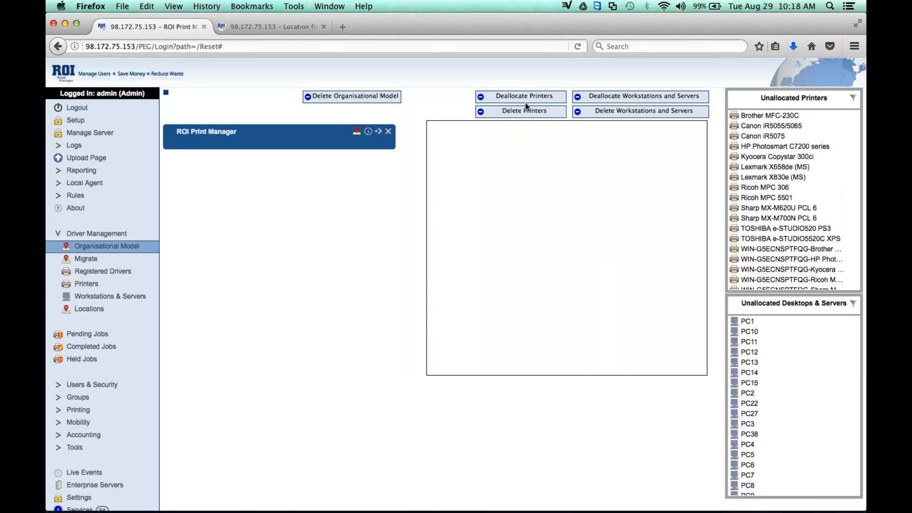
Delete all printers and all workstations and servers from Driver Management.
{"action": "left_click", "coordinate": [539, 110]}
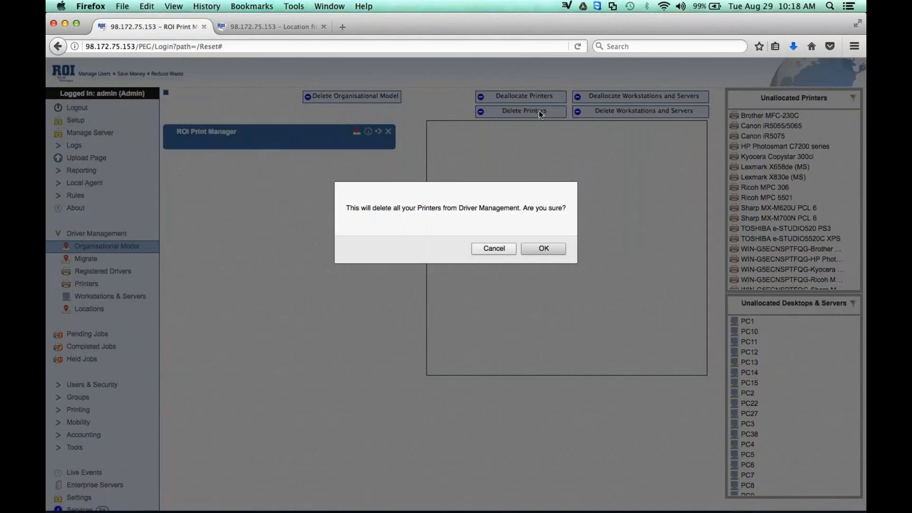
{"action": "left_click", "coordinate": [552, 247]}
{"action": "left_click", "coordinate": [632, 110]}
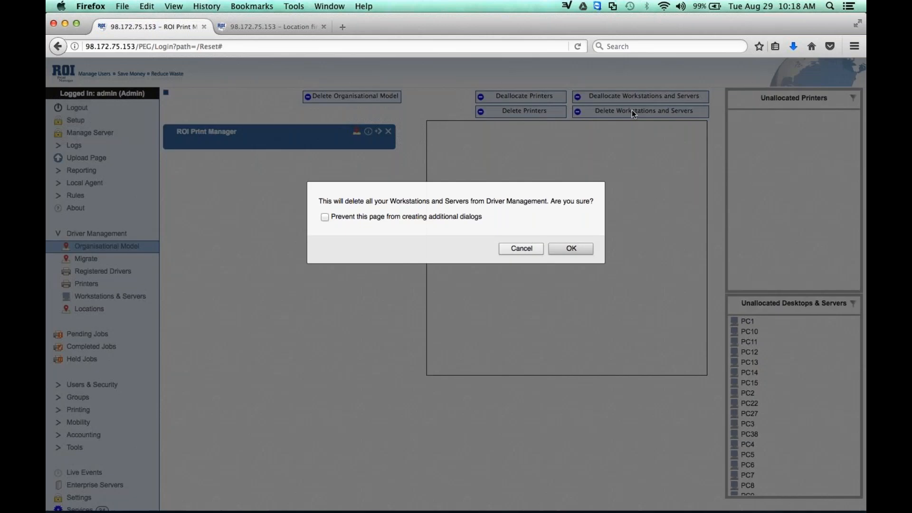
{"action": "left_click", "coordinate": [571, 252]}
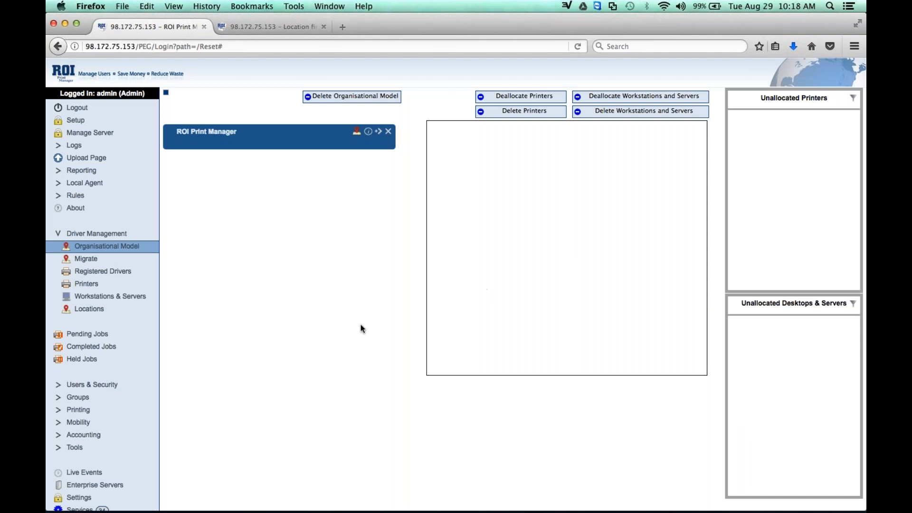
Import the OU-based organisational model, printers and computers from PCS LDAP without locating printers or computers in the organisation, and open the organisational model.
{"action": "left_click", "coordinate": [87, 260]}
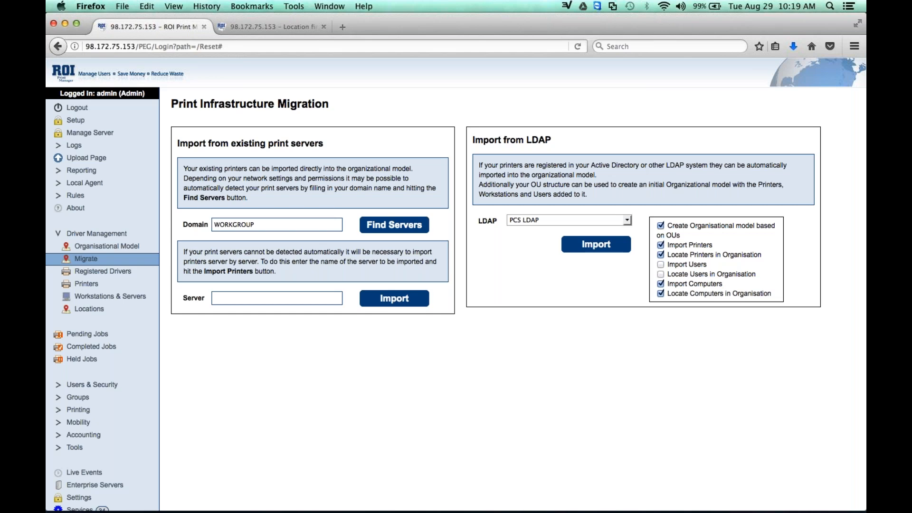
{"action": "left_click", "coordinate": [628, 221]}
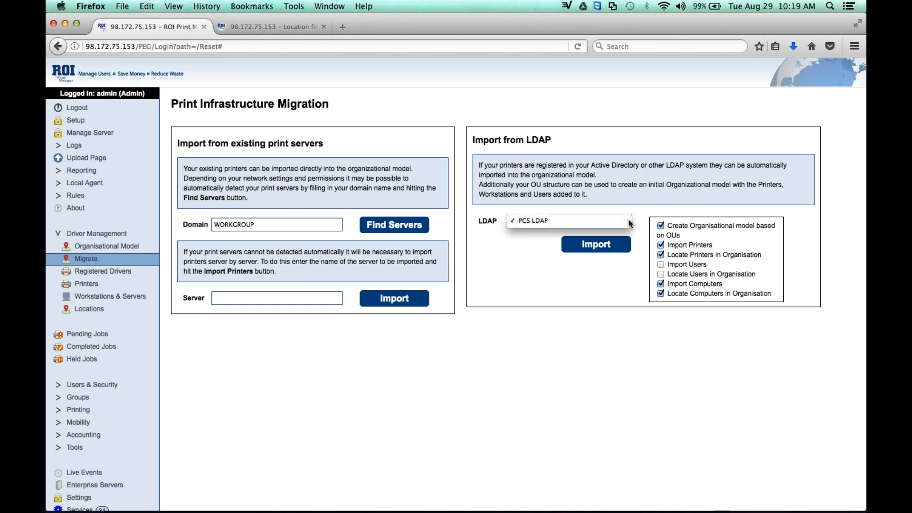
{"action": "left_click", "coordinate": [630, 221]}
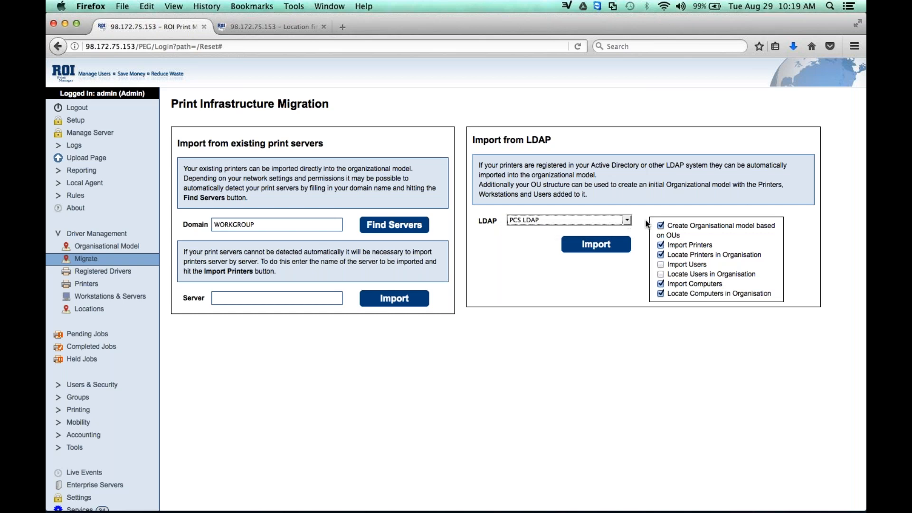
{"action": "left_click", "coordinate": [686, 254]}
{"action": "left_click", "coordinate": [661, 294]}
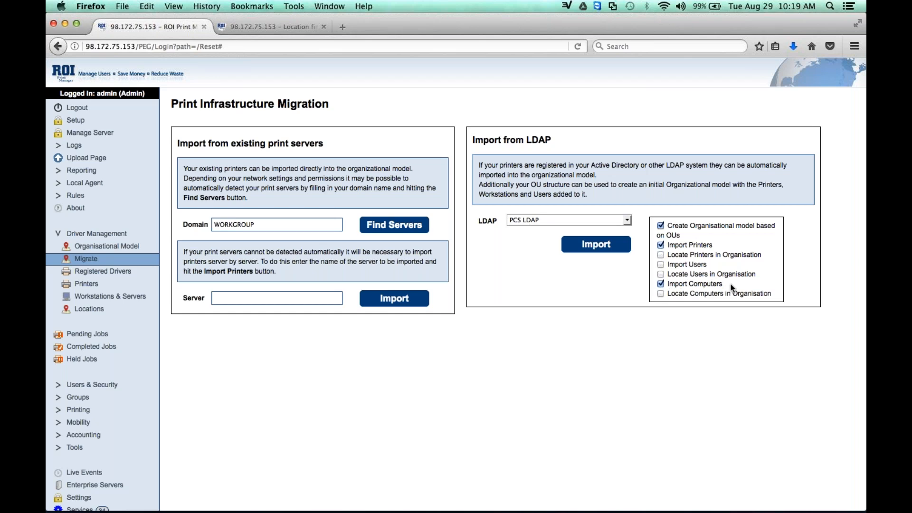
{"action": "left_click", "coordinate": [594, 245]}
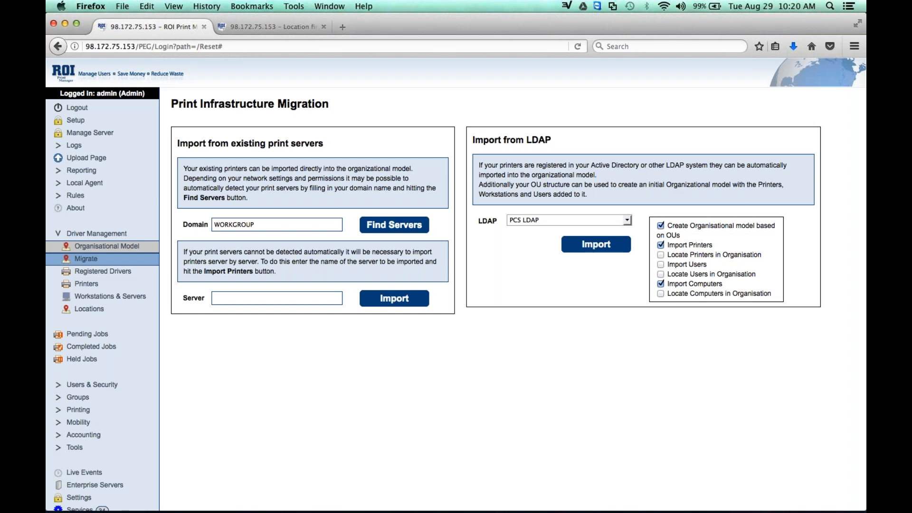
{"action": "left_click", "coordinate": [85, 249]}
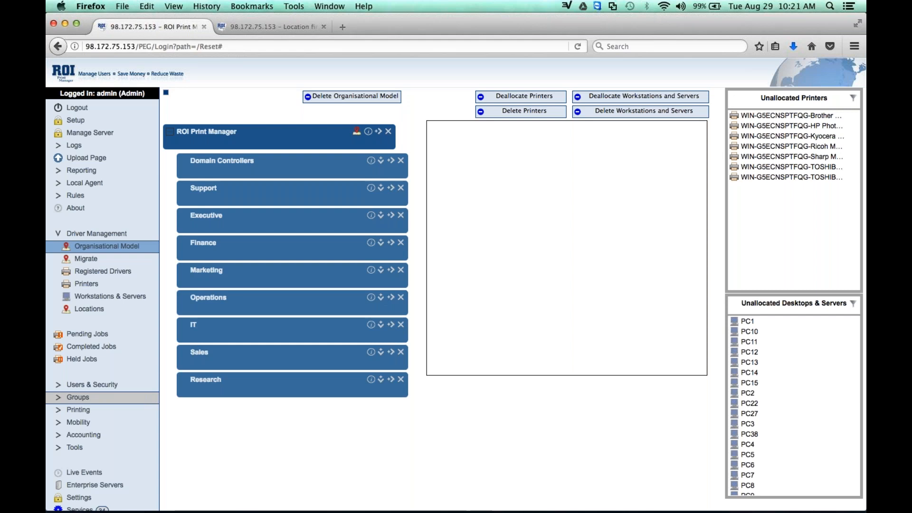
Run an immediate synchronisation of the PCS Printers LDAP integration.
{"action": "left_click", "coordinate": [74, 447]}
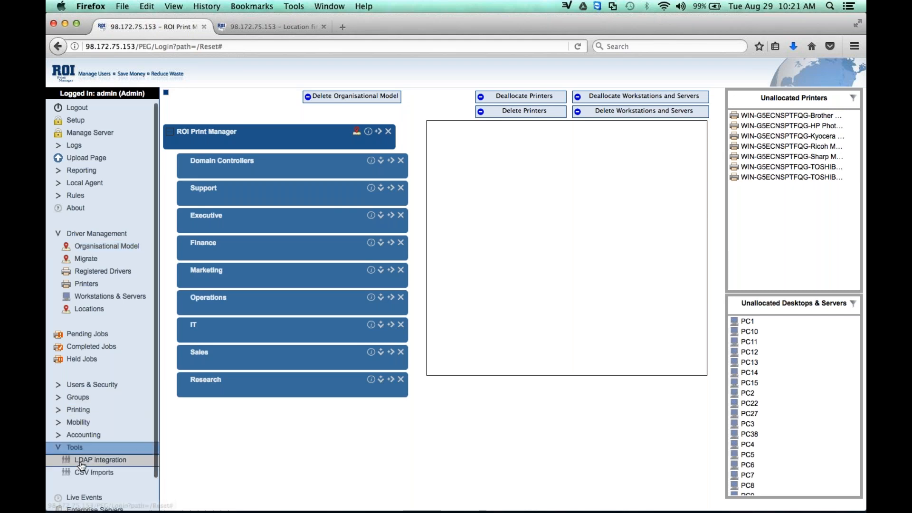
{"action": "left_click", "coordinate": [100, 460]}
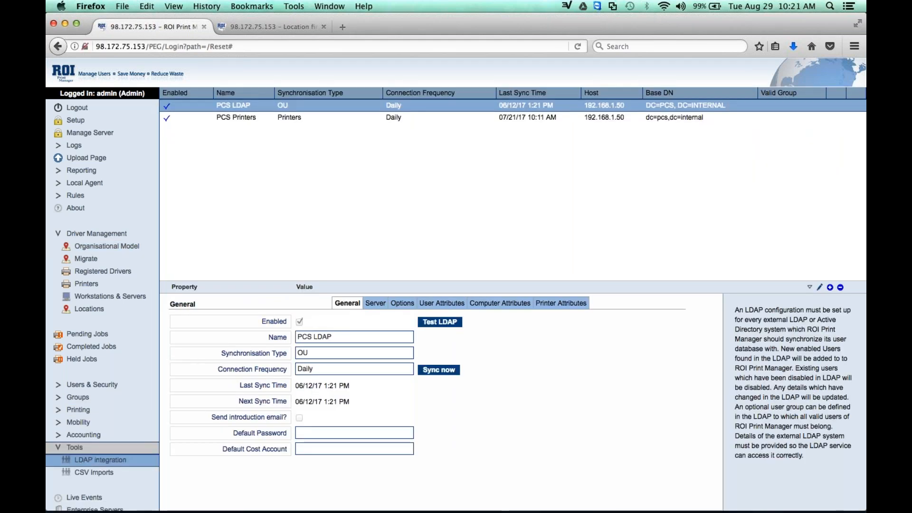
{"action": "left_click", "coordinate": [329, 117]}
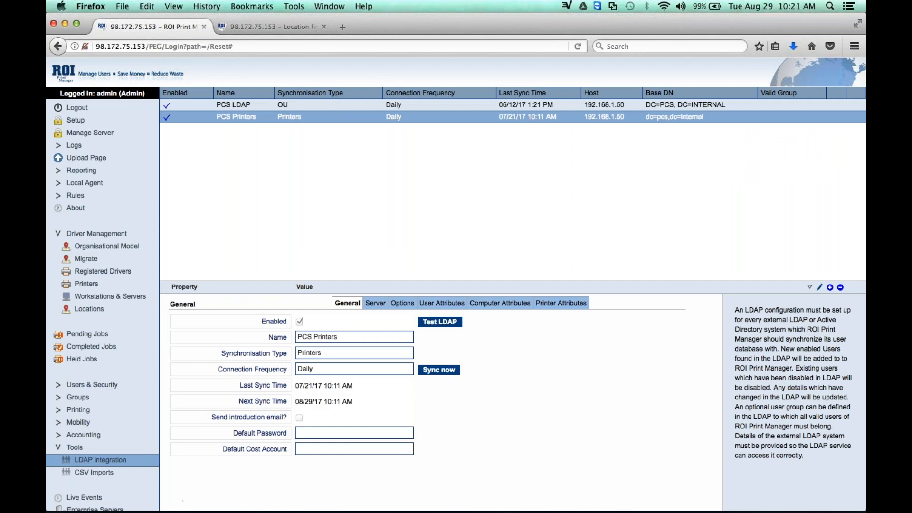
{"action": "left_click", "coordinate": [439, 370]}
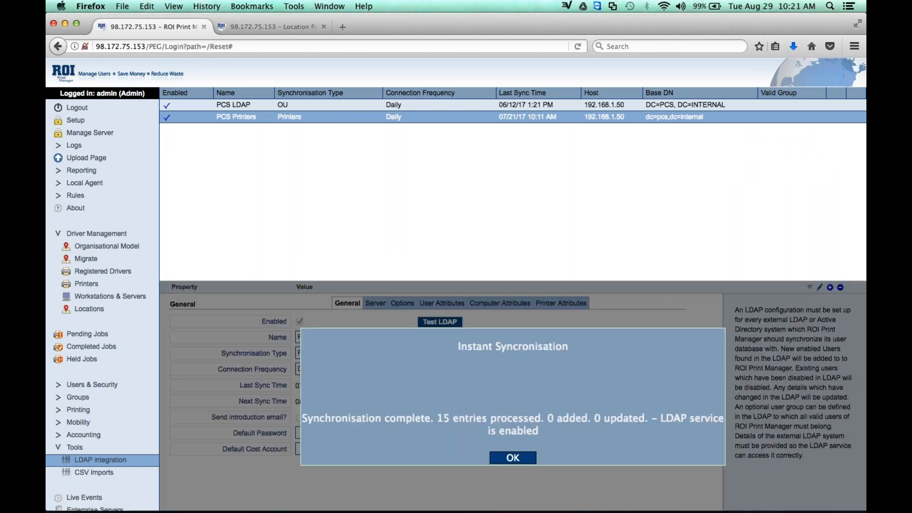
{"action": "left_click", "coordinate": [513, 458]}
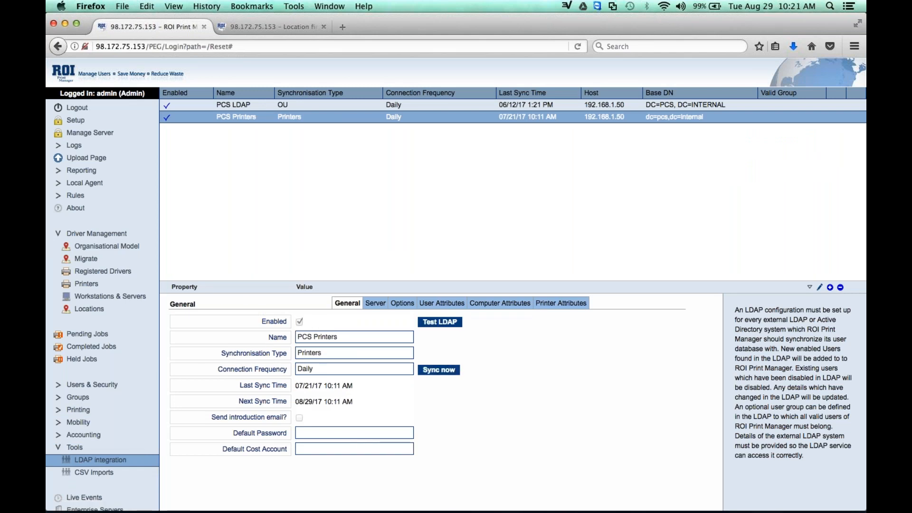
Delete the organisational model imported from LDAP so that only the ROI Print Manager root remains.
{"action": "left_click", "coordinate": [77, 247]}
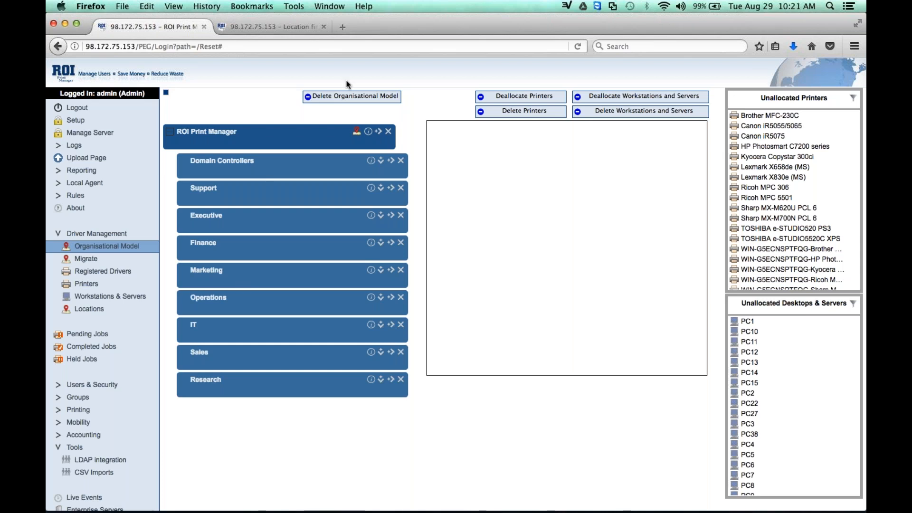
{"action": "left_click", "coordinate": [346, 96]}
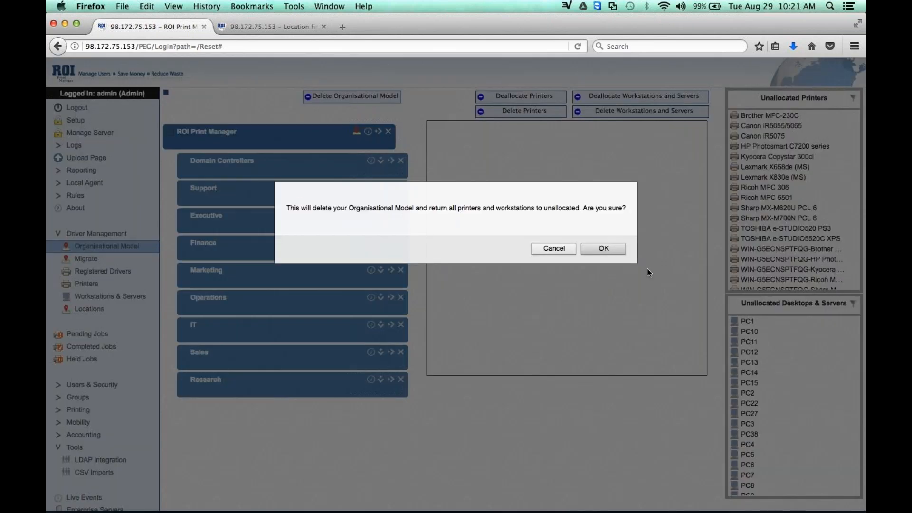
{"action": "left_click", "coordinate": [609, 248]}
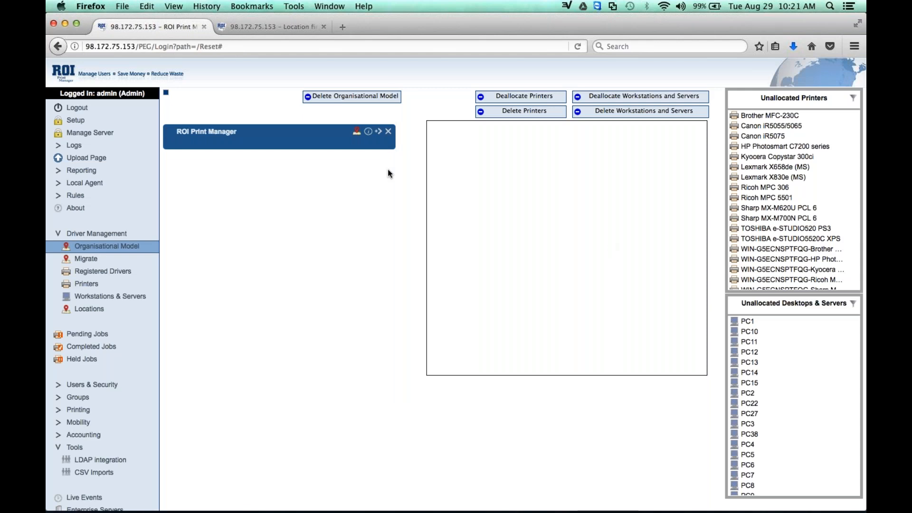
Add a child location under ROI Print Manager and name it USA.
{"action": "left_click", "coordinate": [380, 132]}
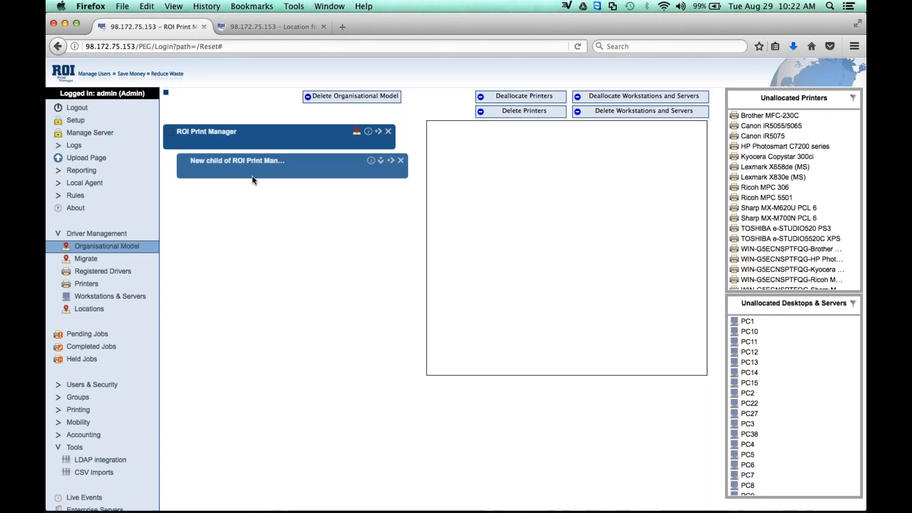
{"action": "double_click", "coordinate": [240, 160]}
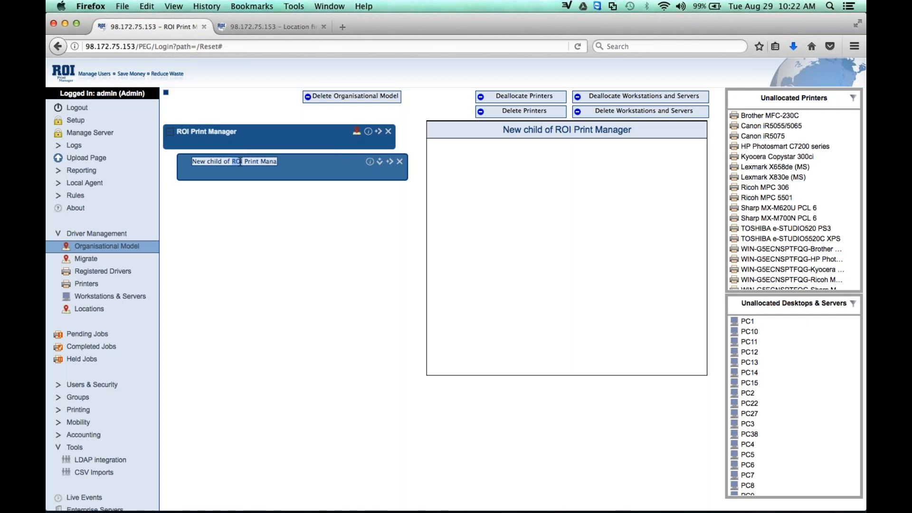
{"action": "type", "text": "U"}
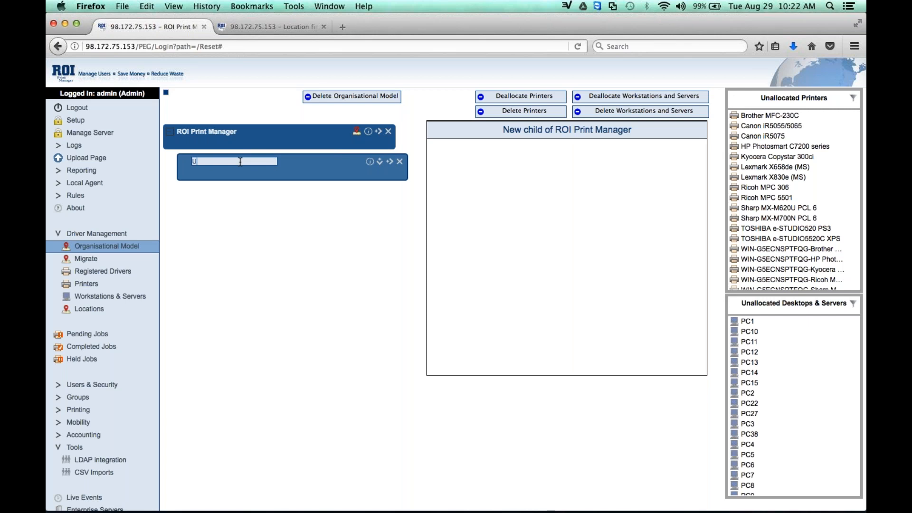
{"action": "type", "text": "SA"}
{"action": "key", "text": "Return"}
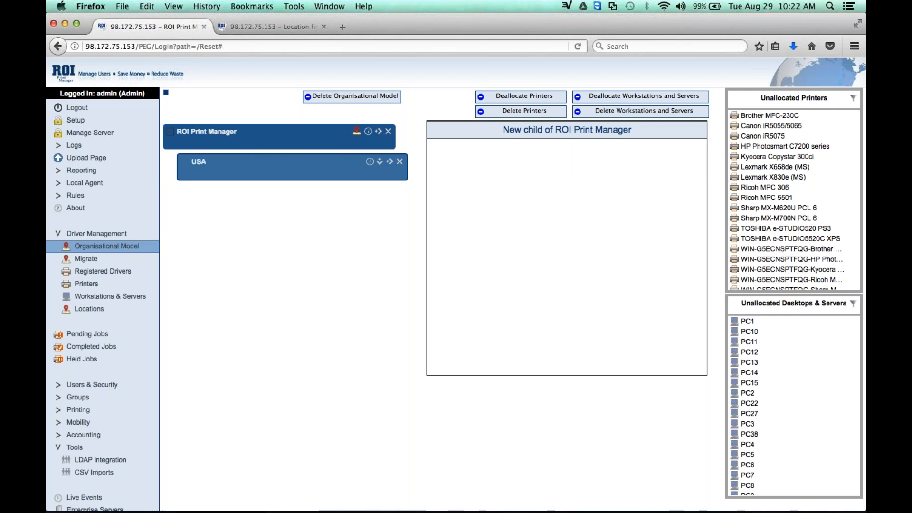
Add a child location under USA and name it "Austin, TX".
{"action": "left_click", "coordinate": [391, 163]}
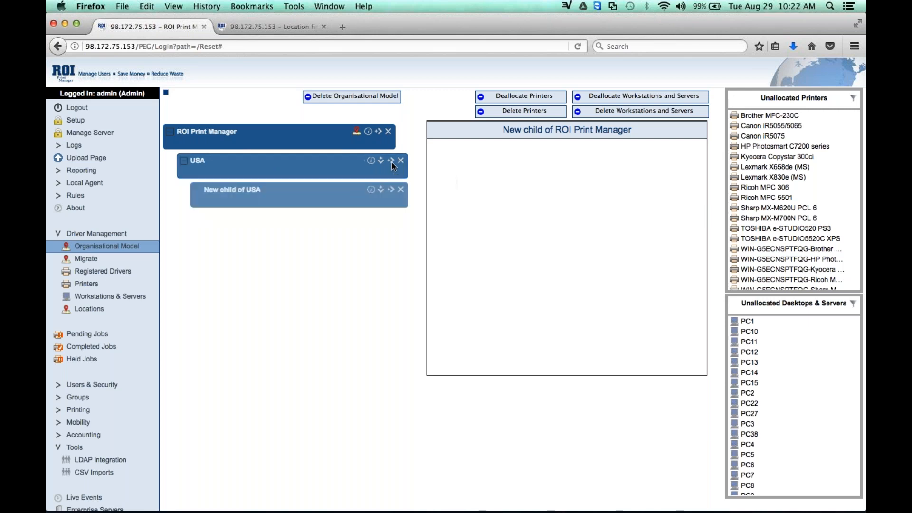
{"action": "double_click", "coordinate": [242, 190]}
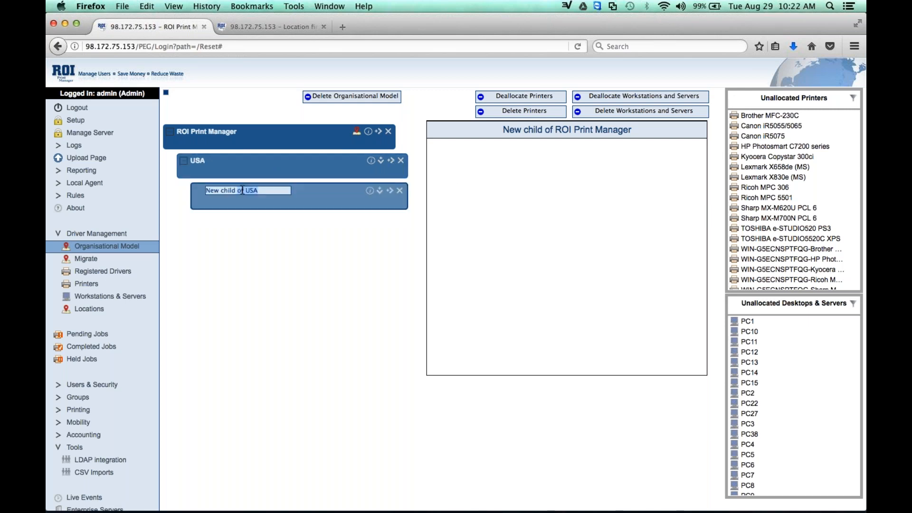
{"action": "type", "text": "Austin, TX"}
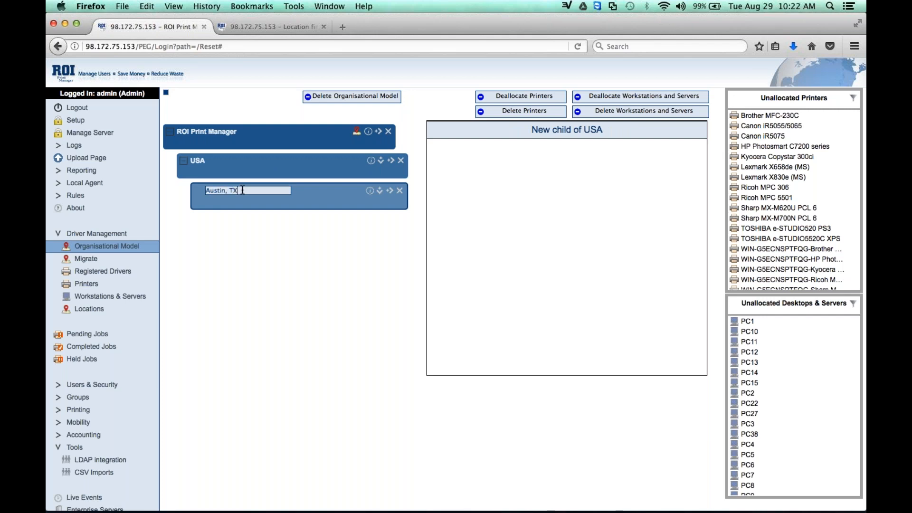
{"action": "left_click", "coordinate": [367, 239]}
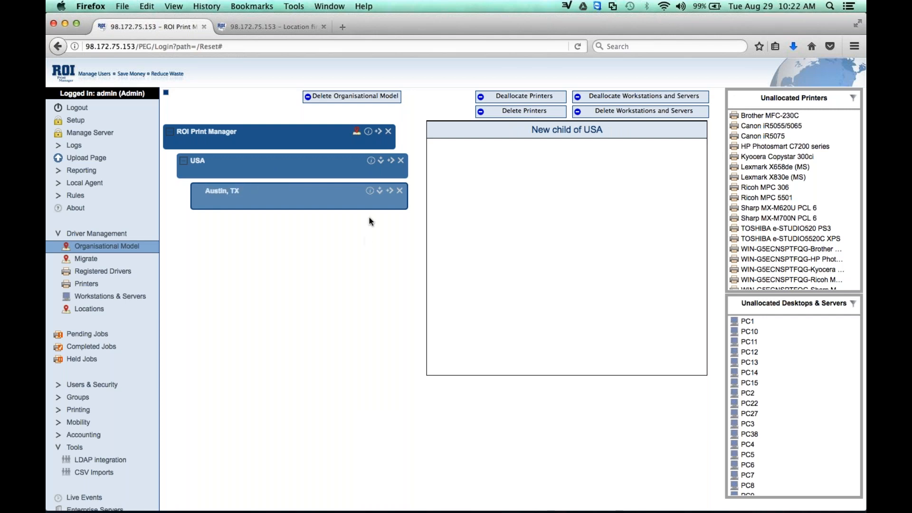
Add a second child location under USA and name it "Scottsdale, AZ".
{"action": "left_click", "coordinate": [392, 161]}
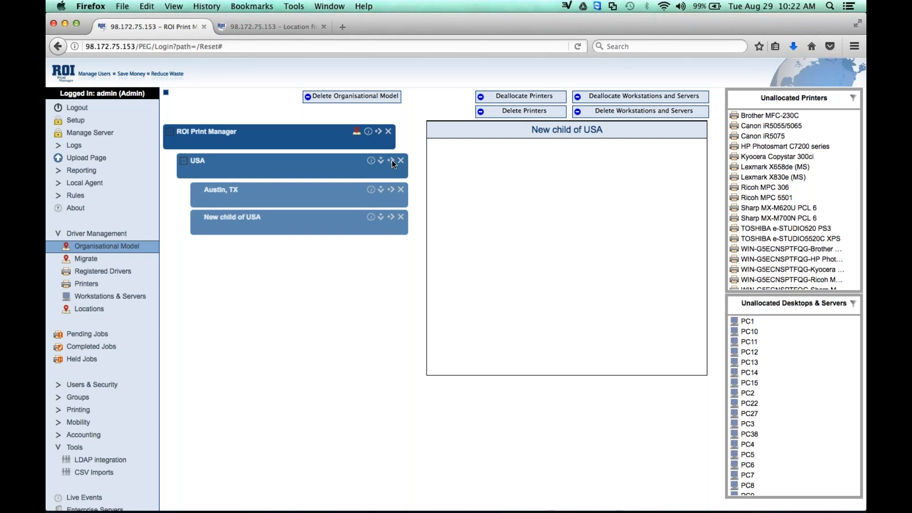
{"action": "double_click", "coordinate": [246, 218]}
{"action": "type", "text": "Scot"}
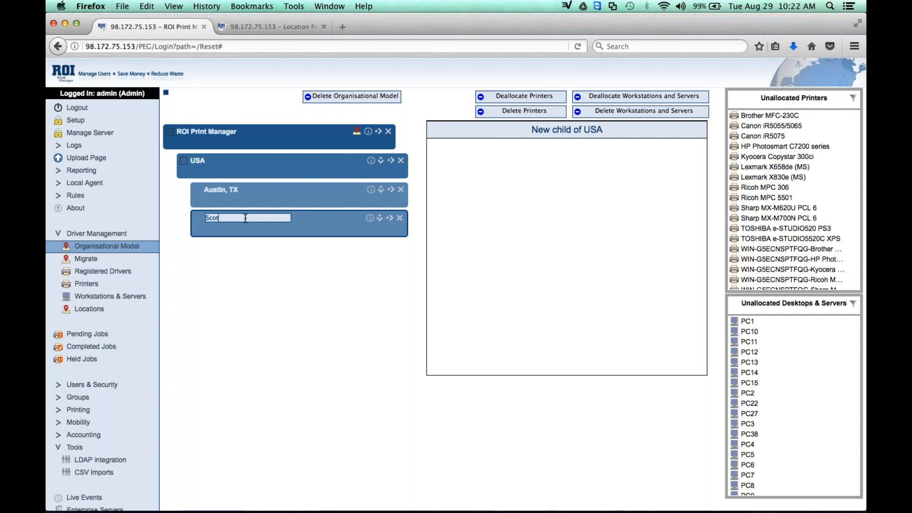
{"action": "type", "text": "tsdale, AZ"}
Add a peer location at the same level as USA and name it UK.
{"action": "left_click", "coordinate": [381, 160]}
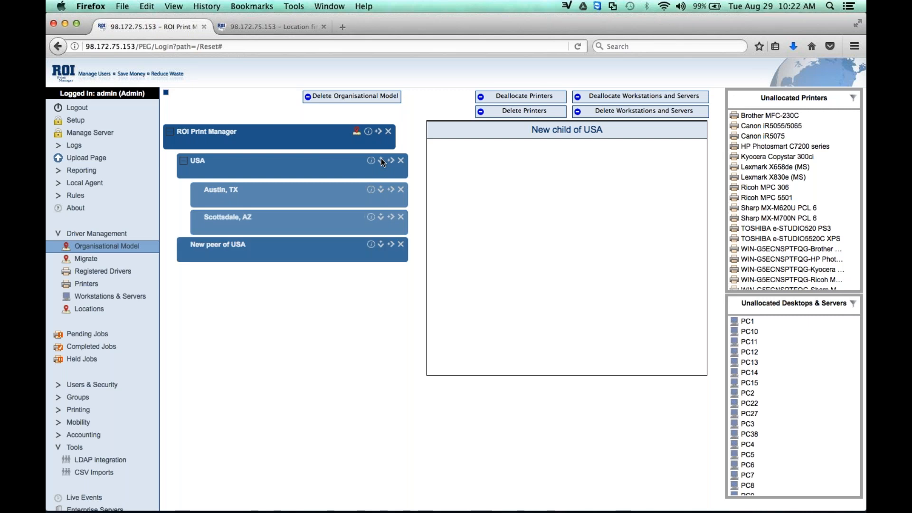
{"action": "left_click", "coordinate": [214, 246]}
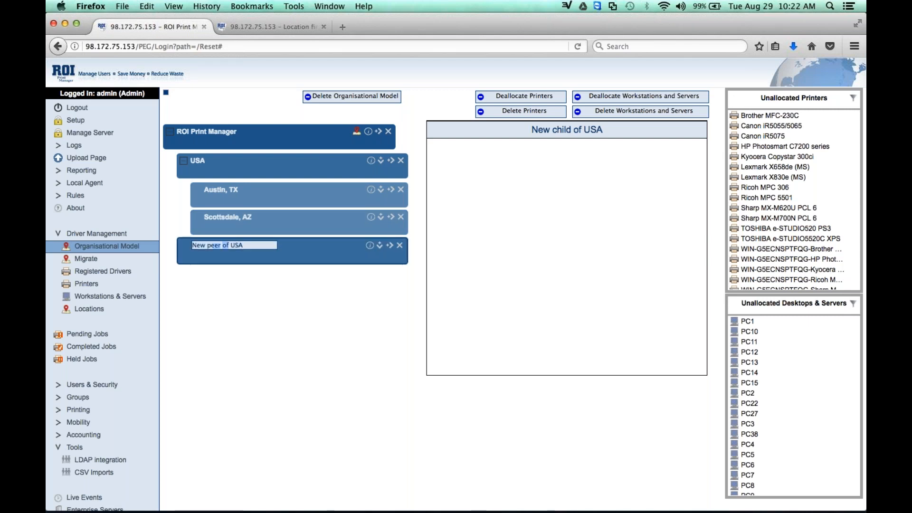
{"action": "type", "text": "UK"}
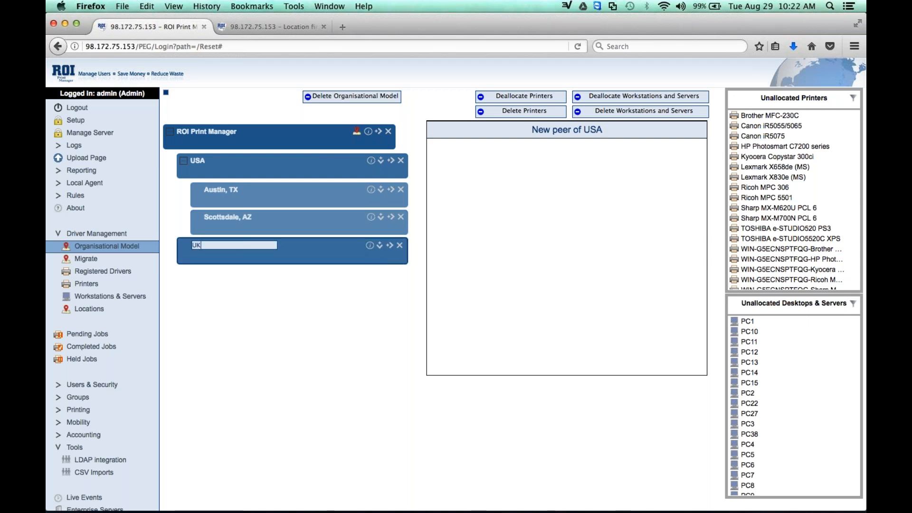
{"action": "left_click", "coordinate": [340, 255]}
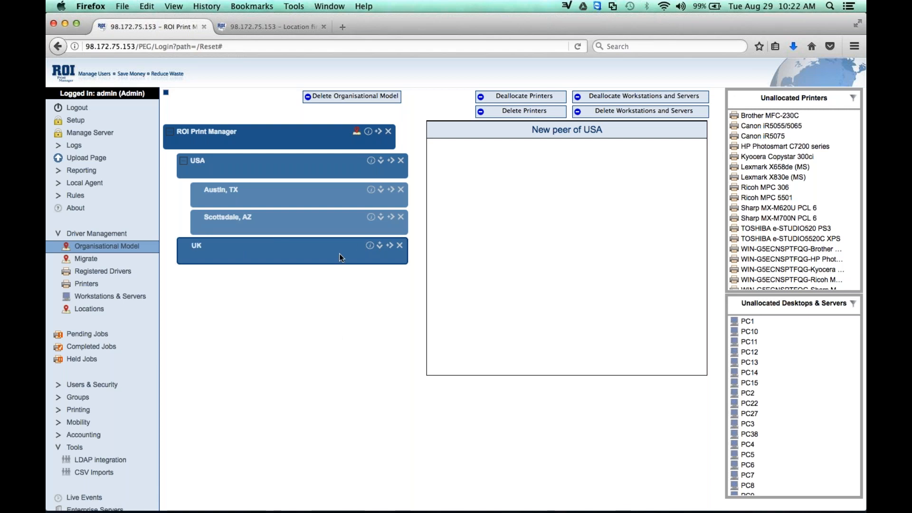
Add a child location under Austin, TX and name it 1st Floor.
{"action": "left_click", "coordinate": [391, 188]}
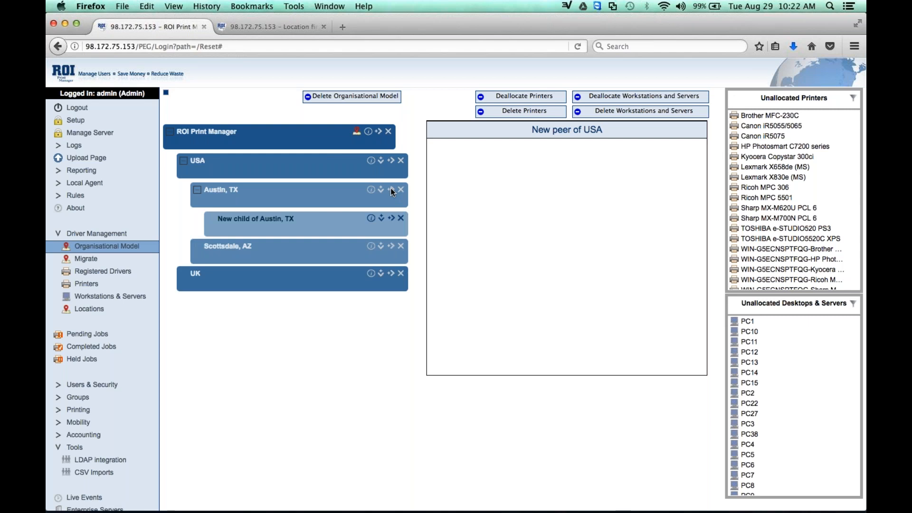
{"action": "double_click", "coordinate": [318, 216]}
{"action": "double_click", "coordinate": [282, 219]}
{"action": "triple_click", "coordinate": [282, 218]}
{"action": "type", "text": "1"}
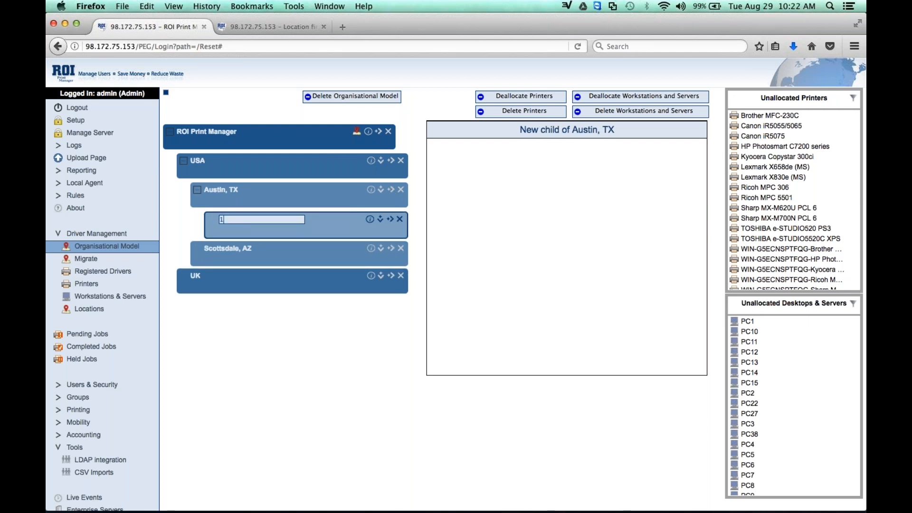
{"action": "type", "text": "st Floor"}
Add a second child location under Austin, TX and name it 2nd Floor.
{"action": "left_click", "coordinate": [393, 189]}
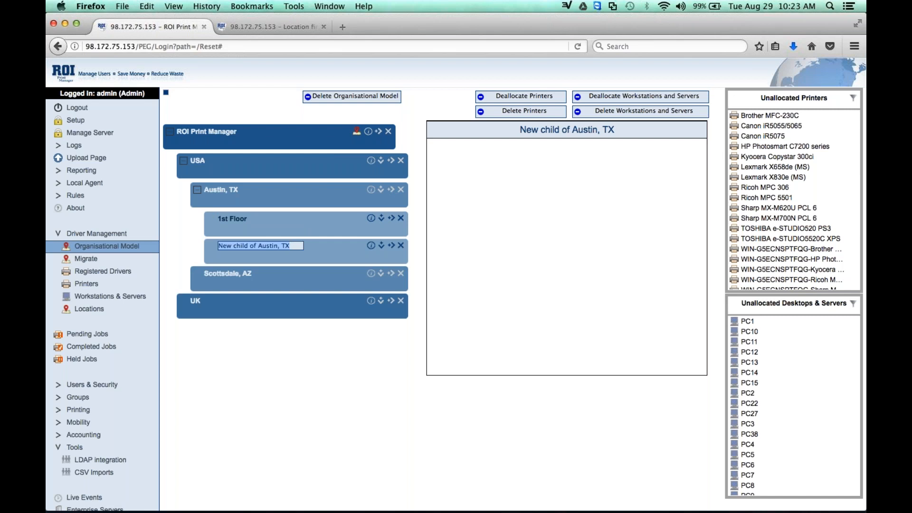
{"action": "type", "text": "2nd Floor"}
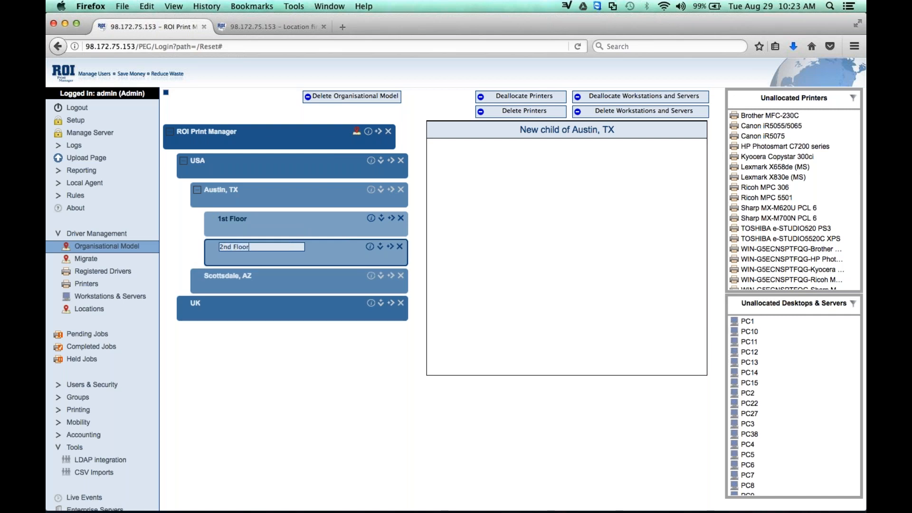
{"action": "left_click", "coordinate": [346, 386]}
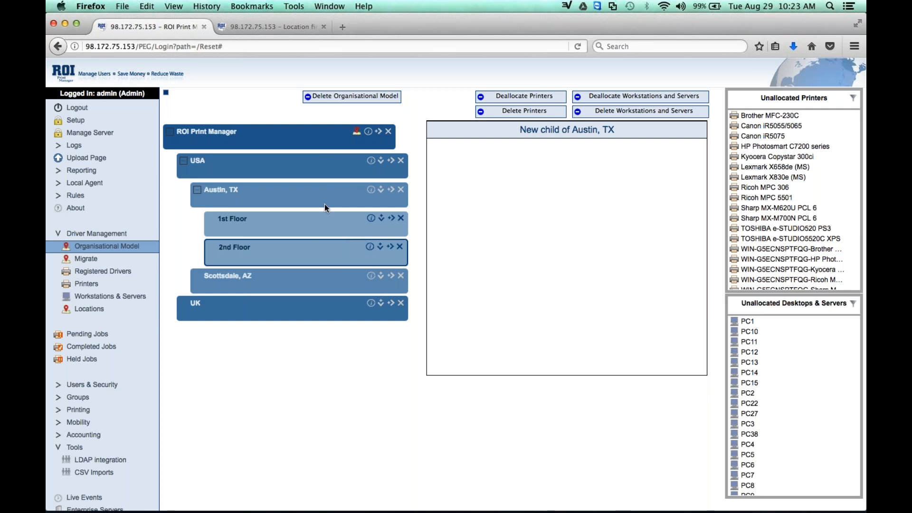
Give the 2nd Floor location the description "Austin Office 2nd Floor" and the graphic demo_floorplan, save, and display its floor plan.
{"action": "left_click", "coordinate": [88, 309]}
{"action": "left_click", "coordinate": [371, 247]}
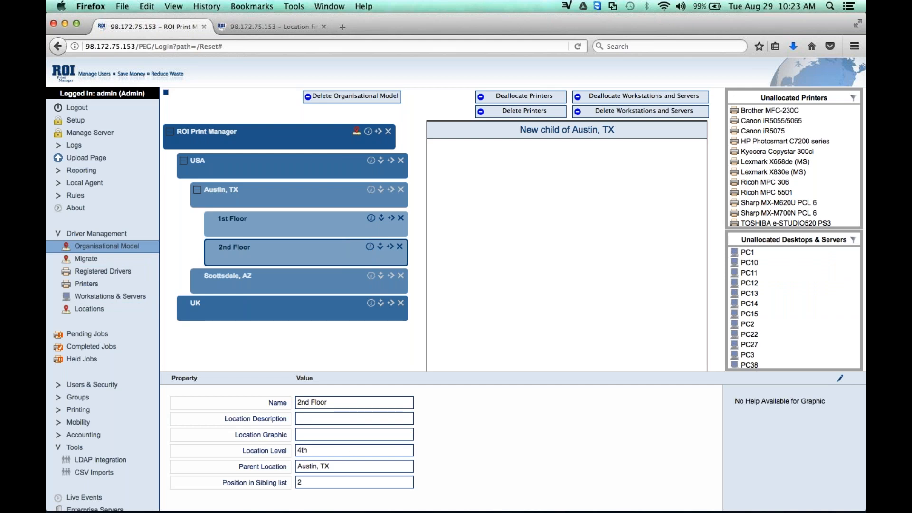
{"action": "double_click", "coordinate": [355, 419]}
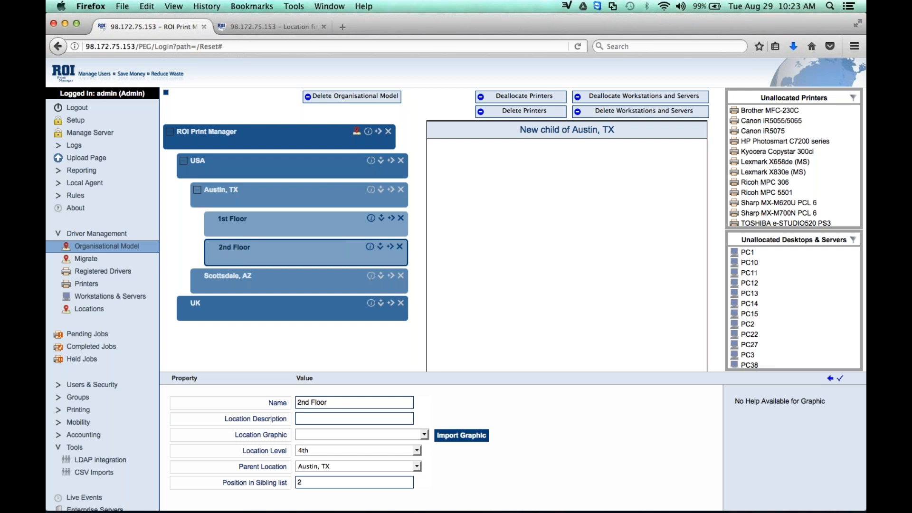
{"action": "type", "text": "Aust"}
{"action": "left_click", "coordinate": [354, 431]}
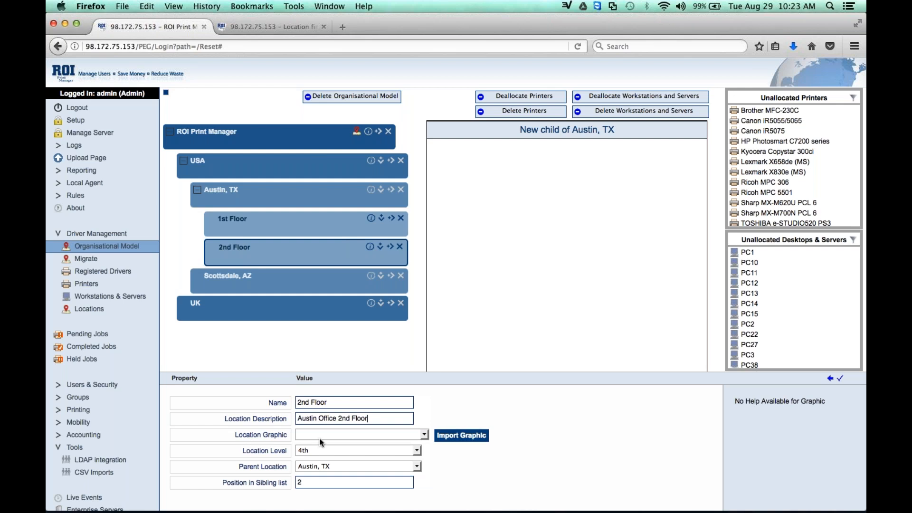
{"action": "left_click", "coordinate": [424, 436]}
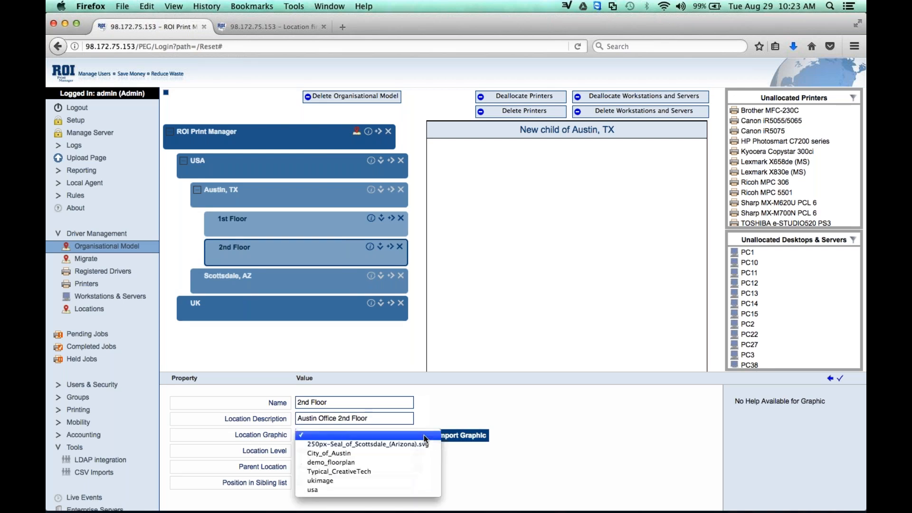
{"action": "left_click", "coordinate": [420, 461]}
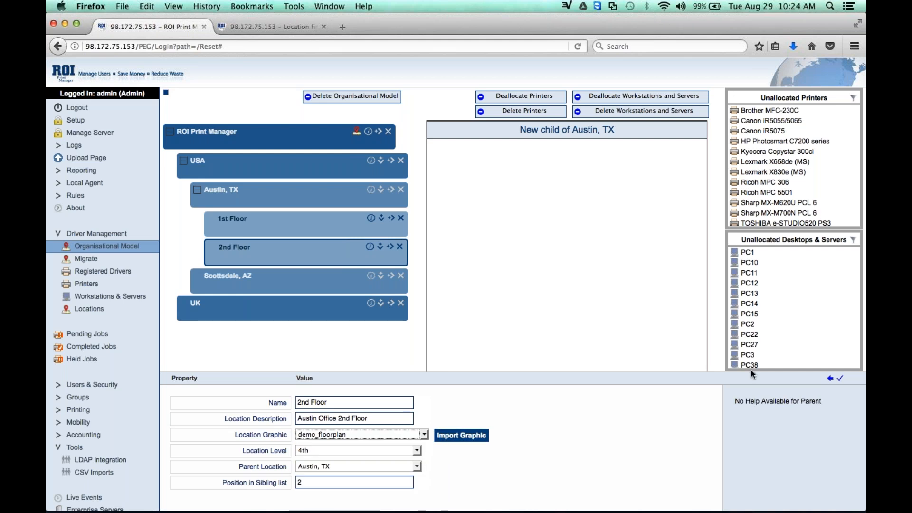
{"action": "left_click", "coordinate": [842, 380]}
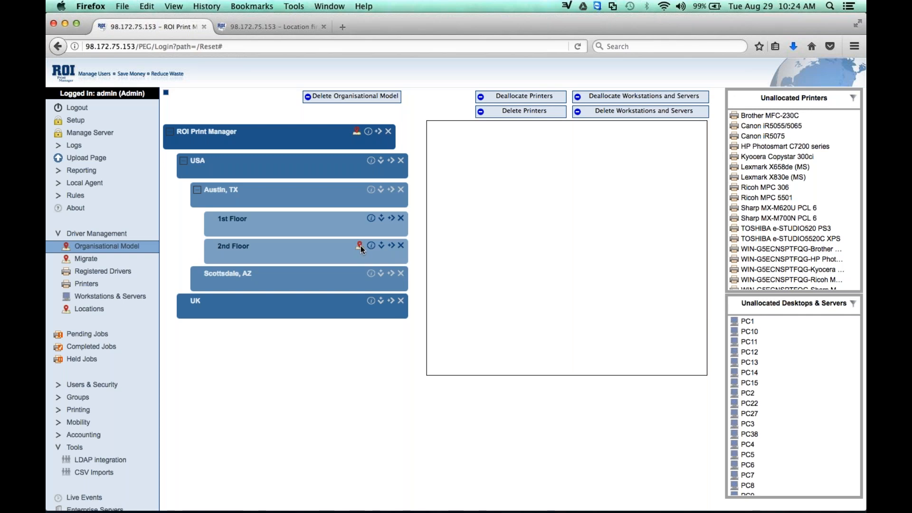
{"action": "left_click", "coordinate": [360, 246]}
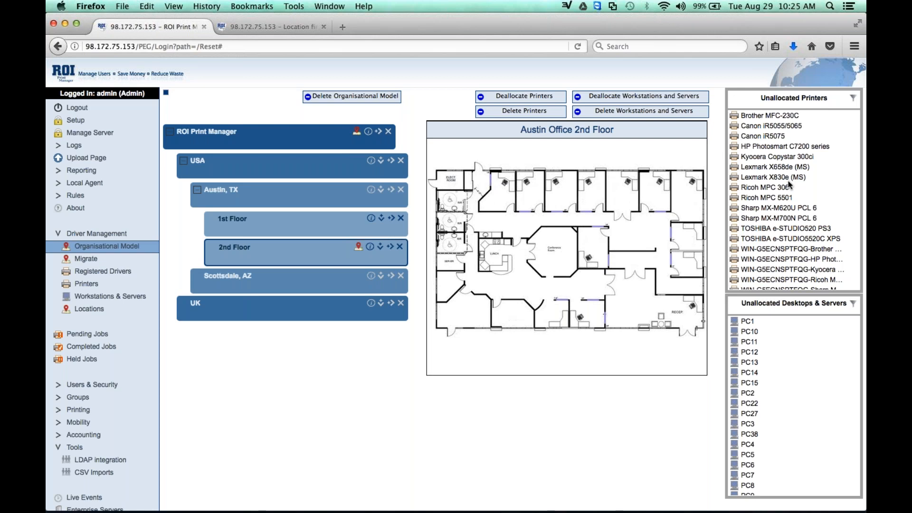
Allocate the Canon iR5075, Ricoh MPC 306, Sharp MX-M620U PCL 6 and TOSHIBA e-STUDIO5520C XPS printers to 2nd Floor and expand its printer list.
{"action": "left_click", "coordinate": [737, 138]}
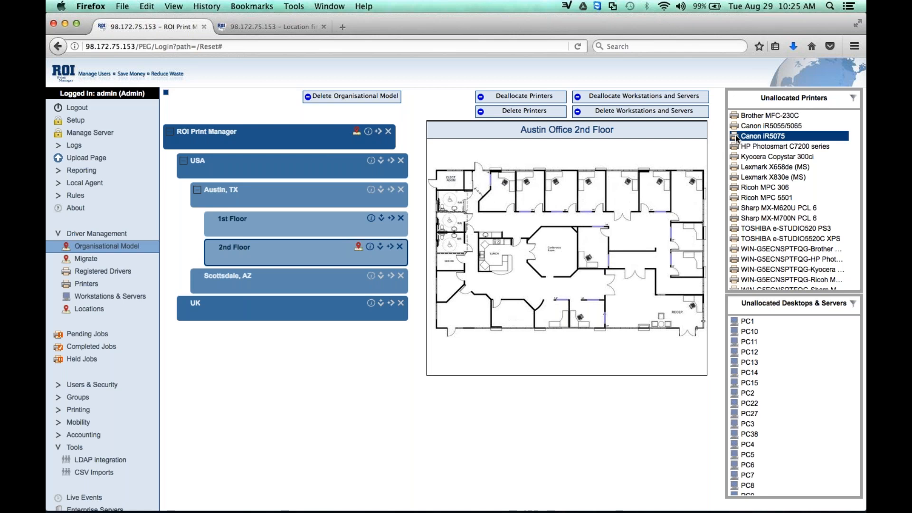
{"action": "left_click", "coordinate": [735, 188], "text": "super"}
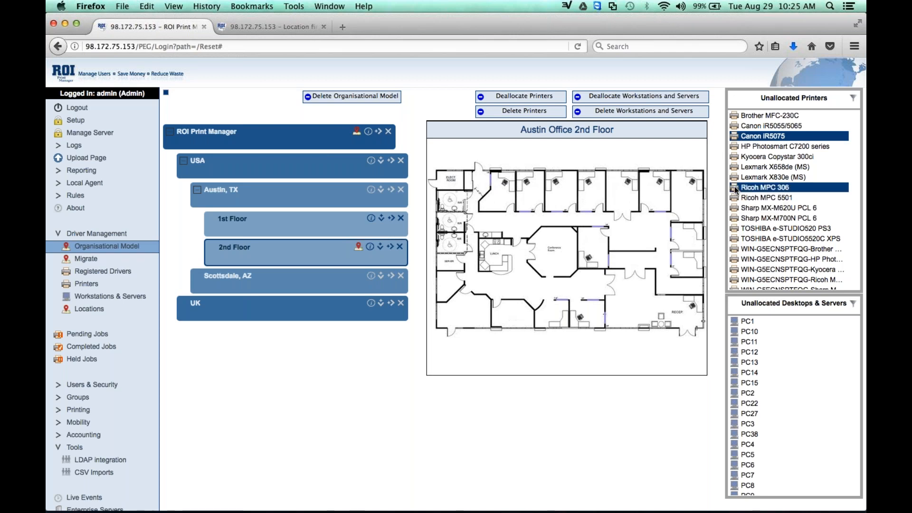
{"action": "left_click", "coordinate": [736, 208], "text": "super"}
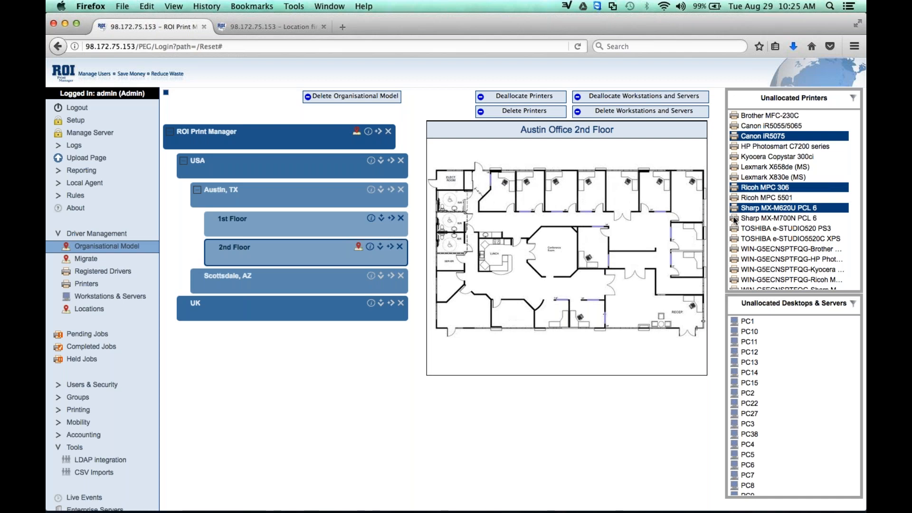
{"action": "left_click", "coordinate": [735, 235], "text": "super"}
{"action": "left_click_drag", "start_coordinate": [735, 236], "coordinate": [332, 252]}
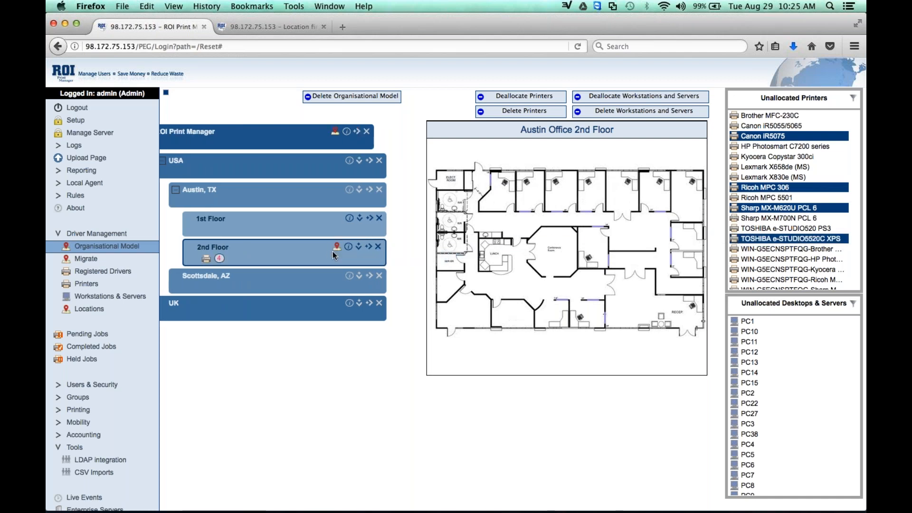
{"action": "left_click", "coordinate": [202, 258]}
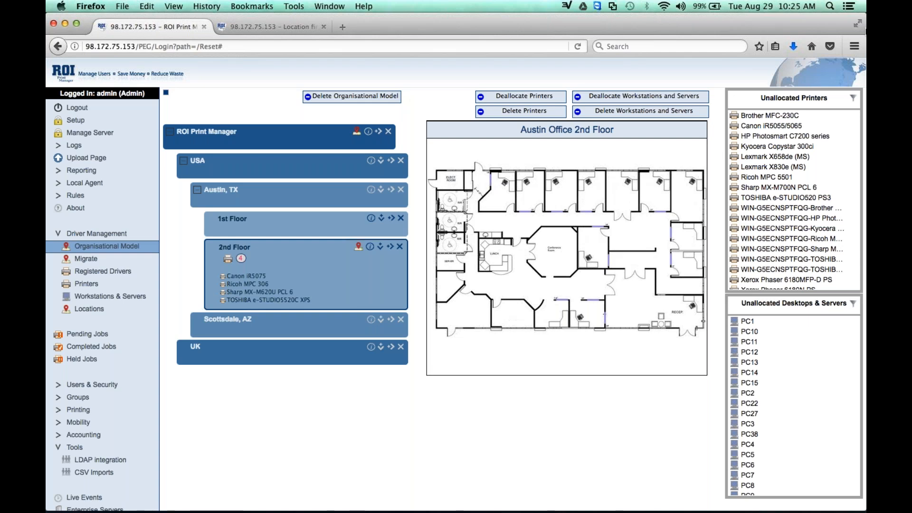
Filter the unallocated printers by the name "xerox" and allocate the Xerox Phaser 6180N PS to 2nd Floor.
{"action": "left_click", "coordinate": [853, 99]}
{"action": "left_click", "coordinate": [592, 145]}
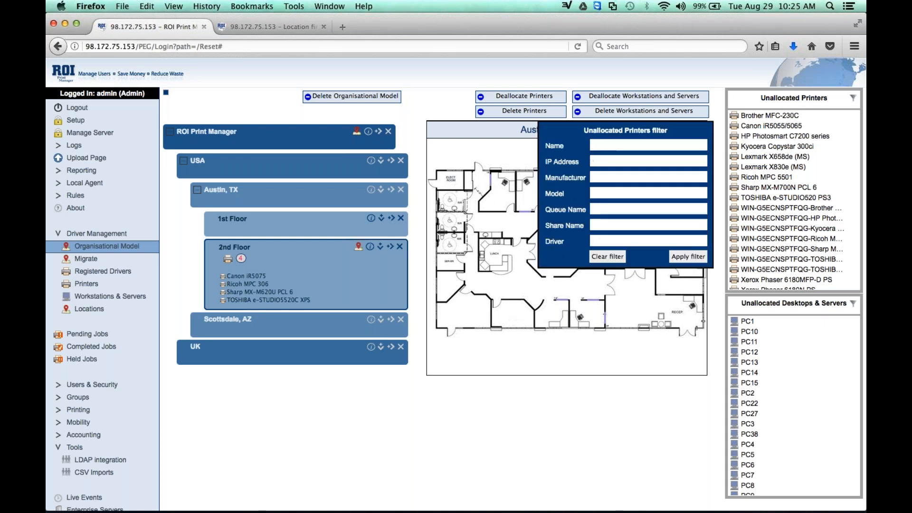
{"action": "type", "text": "xerx"}
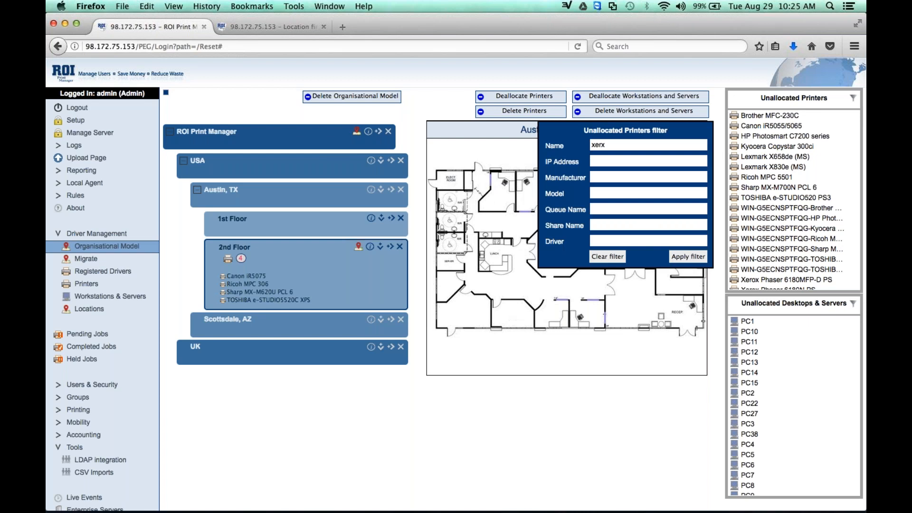
{"action": "key", "text": "BackSpace"}
{"action": "type", "text": "ox"}
{"action": "left_click", "coordinate": [687, 257]}
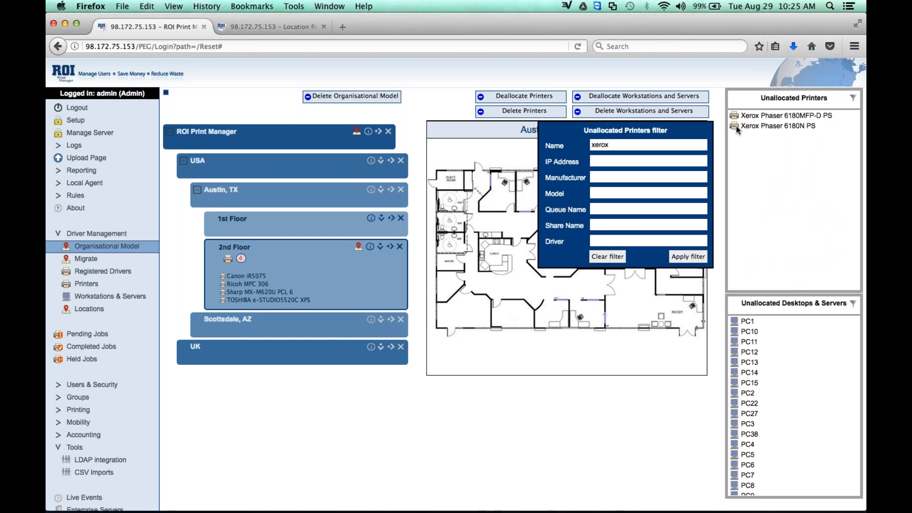
{"action": "left_click_drag", "start_coordinate": [770, 126], "coordinate": [349, 270]}
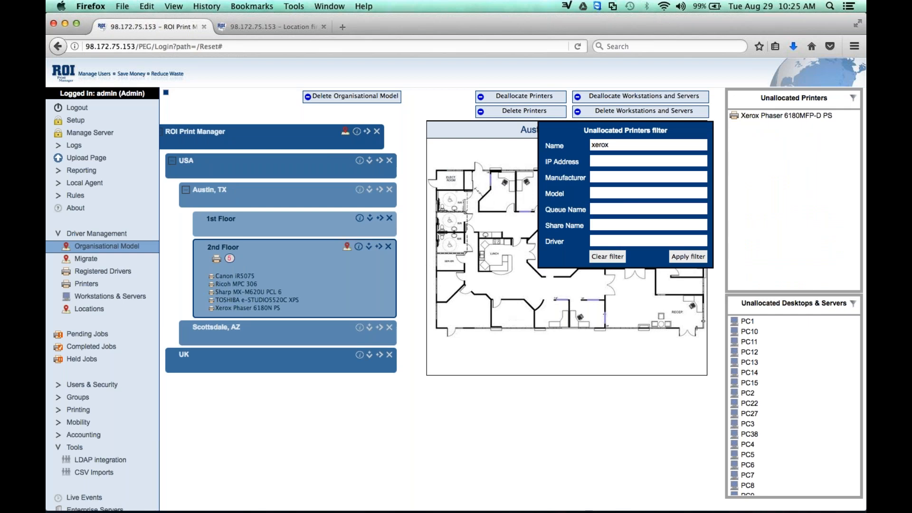
{"action": "left_click", "coordinate": [853, 97]}
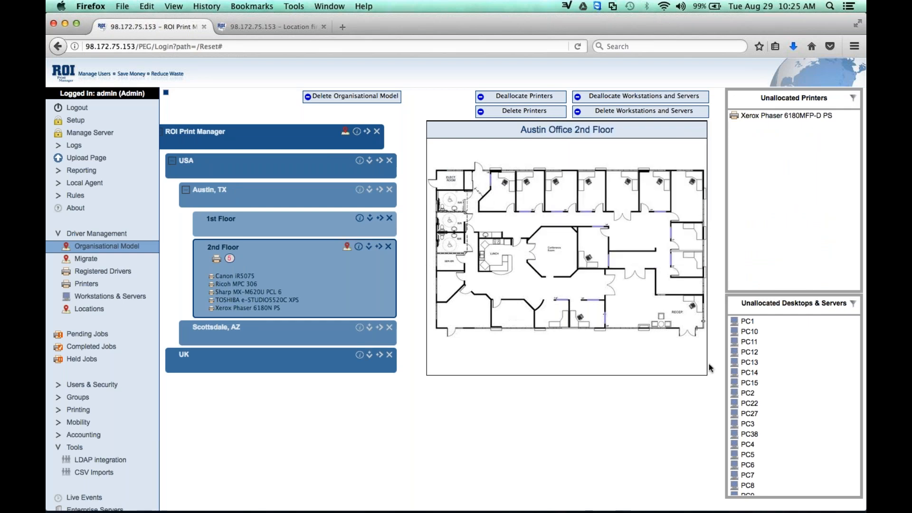
Allocate the desktops PC1, PC10, PC11 and PC12 to 2nd Floor and expand its computer list.
{"action": "left_click", "coordinate": [734, 321]}
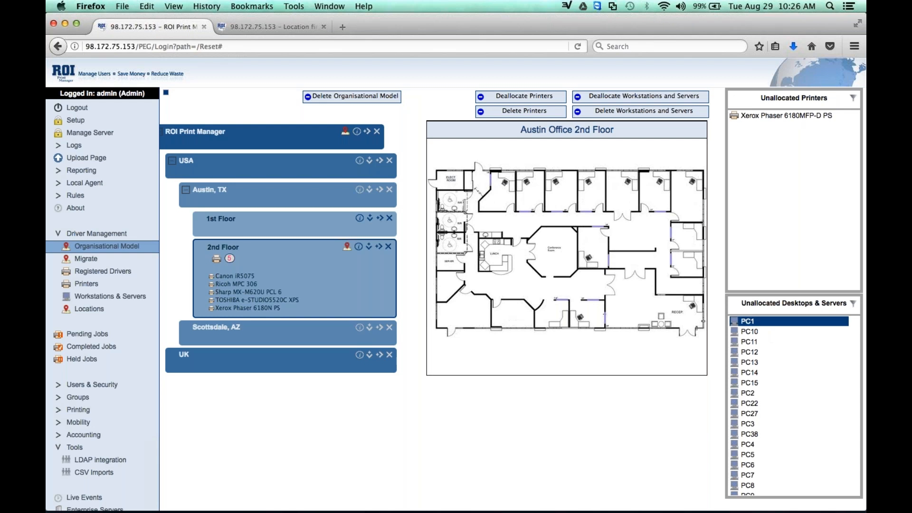
{"action": "left_click", "coordinate": [750, 352], "text": "super"}
{"action": "left_click", "coordinate": [750, 342], "text": "super"}
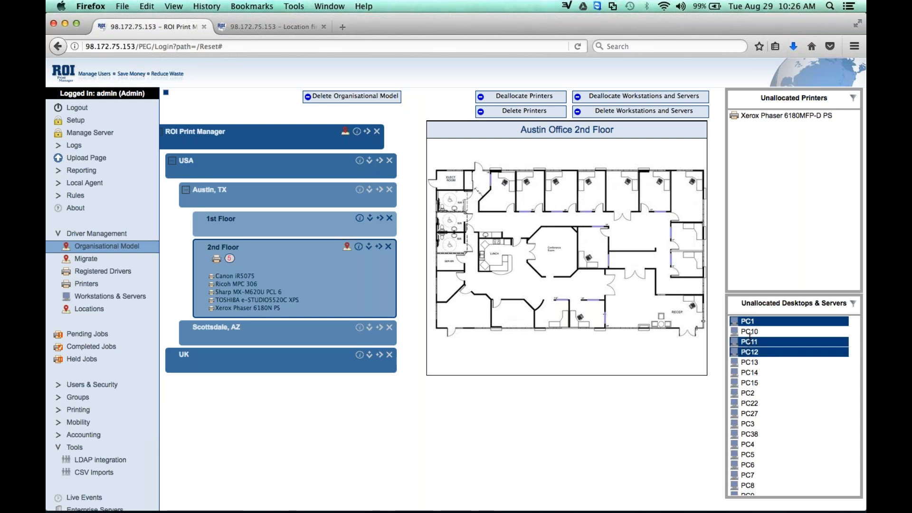
{"action": "left_click", "coordinate": [750, 331], "text": "super"}
{"action": "left_click_drag", "start_coordinate": [768, 349], "coordinate": [350, 290]}
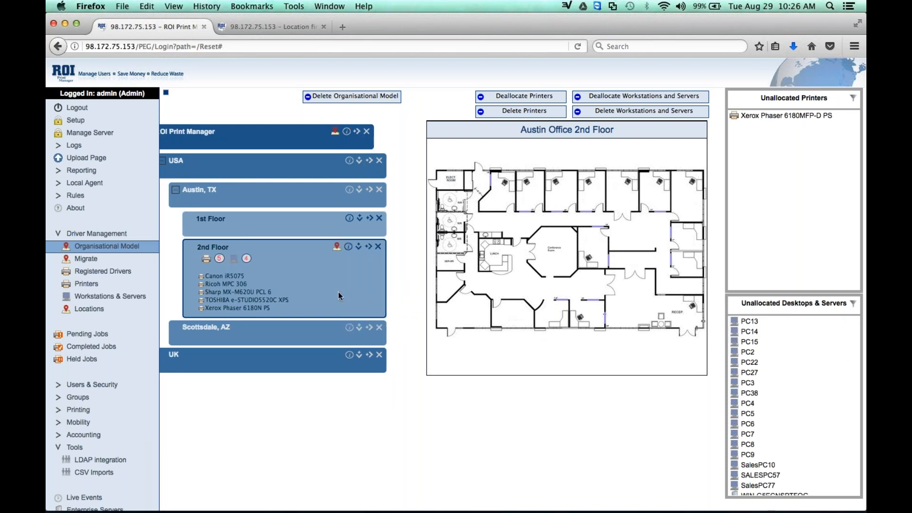
{"action": "left_click", "coordinate": [235, 258]}
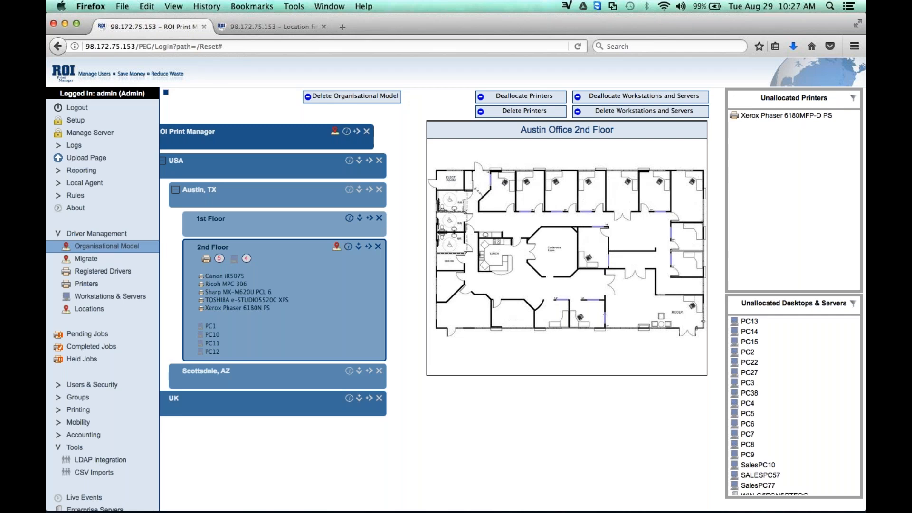
Place the Xerox Phaser 6180N PS on the Austin Office 2nd Floor plan, by the conference room.
{"action": "left_click_drag", "start_coordinate": [290, 299], "coordinate": [537, 258]}
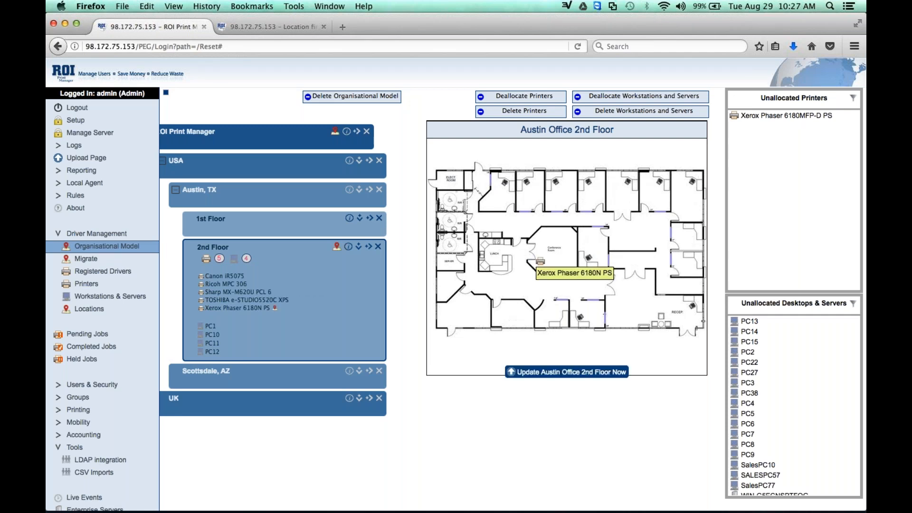
Clear the unallocated printers filter and allocate the Kyocera Copystar 300ci to 2nd Floor.
{"action": "left_click", "coordinate": [854, 99]}
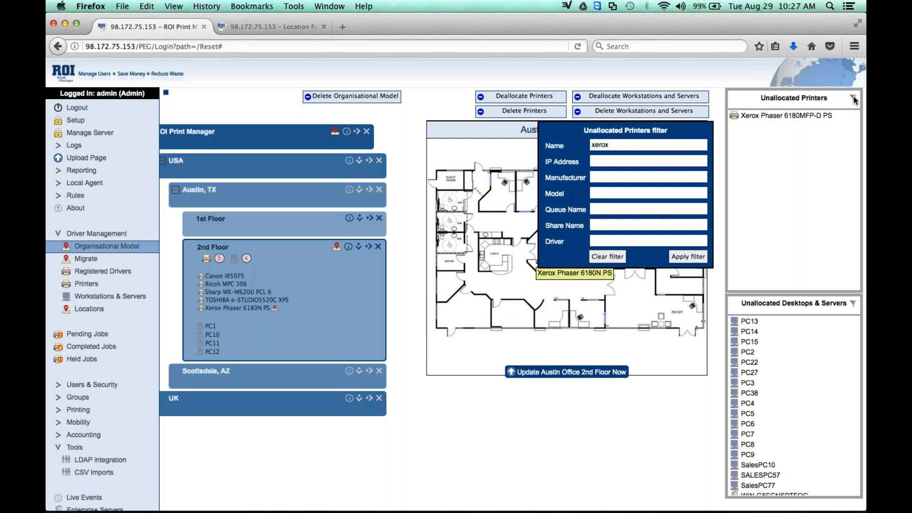
{"action": "left_click", "coordinate": [608, 257]}
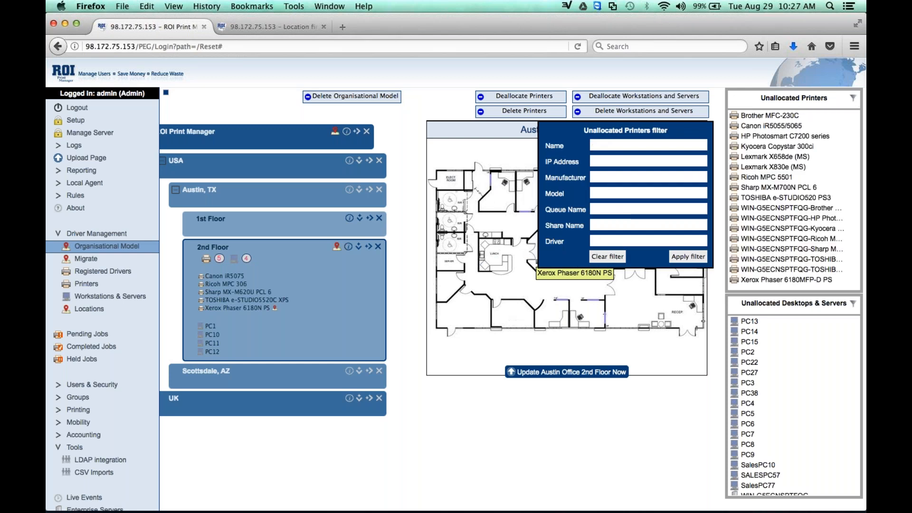
{"action": "left_click", "coordinate": [854, 99]}
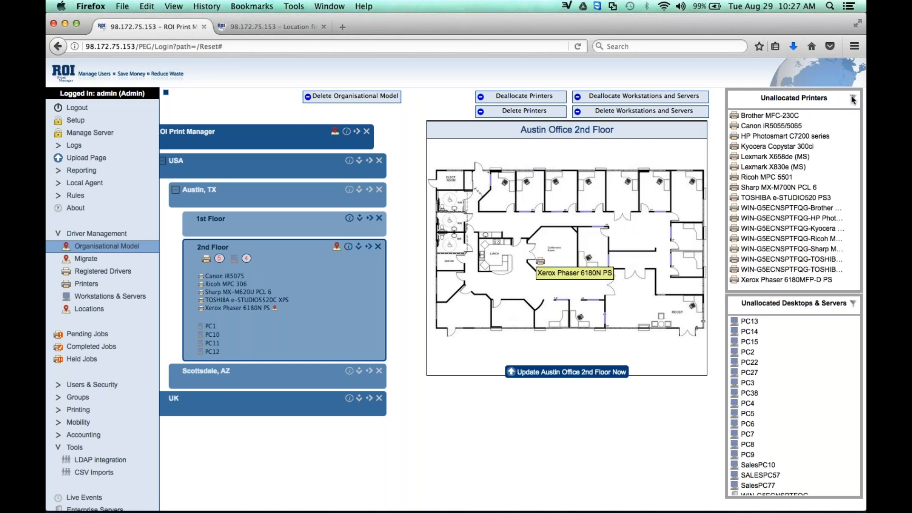
{"action": "left_click_drag", "start_coordinate": [735, 148], "coordinate": [311, 297]}
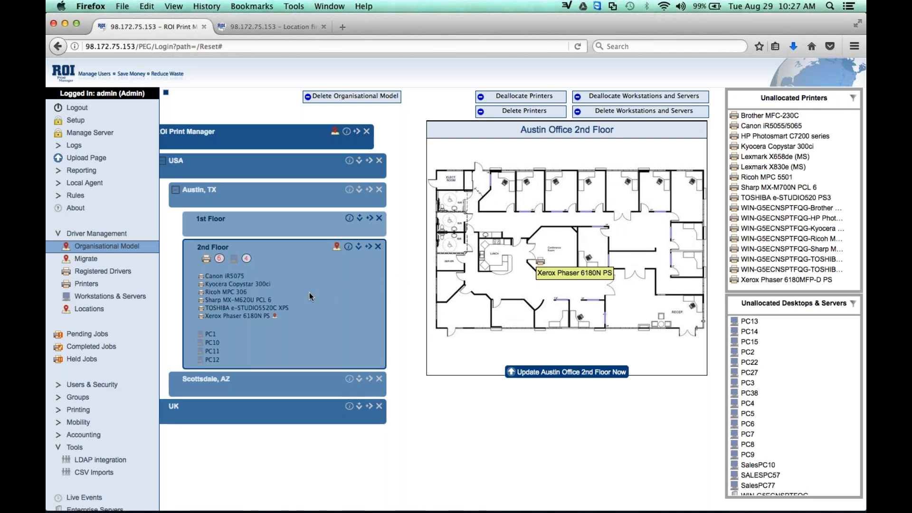
Place the Kyocera Copystar 300ci above the lunch area and the TOSHIBA e-STUDIO5520C XPS below it on the Austin Office 2nd Floor plan.
{"action": "left_click_drag", "start_coordinate": [203, 288], "coordinate": [516, 224]}
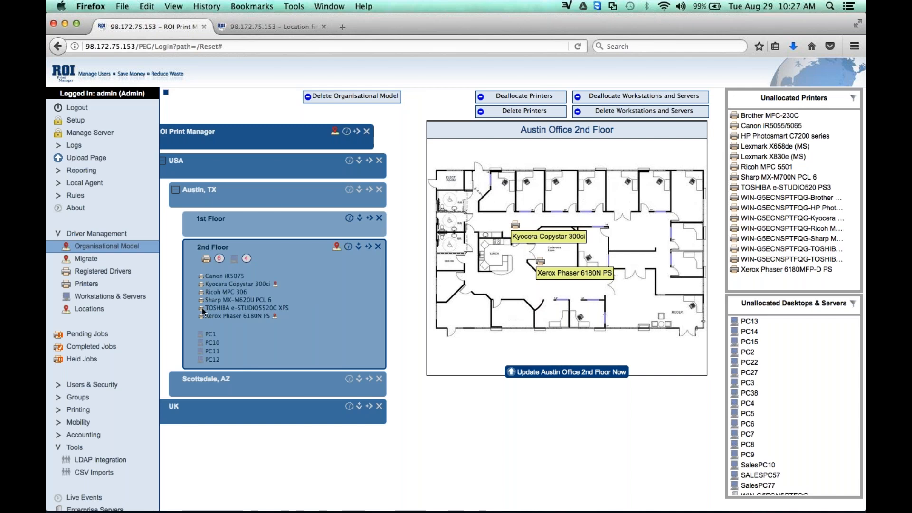
{"action": "left_click_drag", "start_coordinate": [203, 310], "coordinate": [490, 291]}
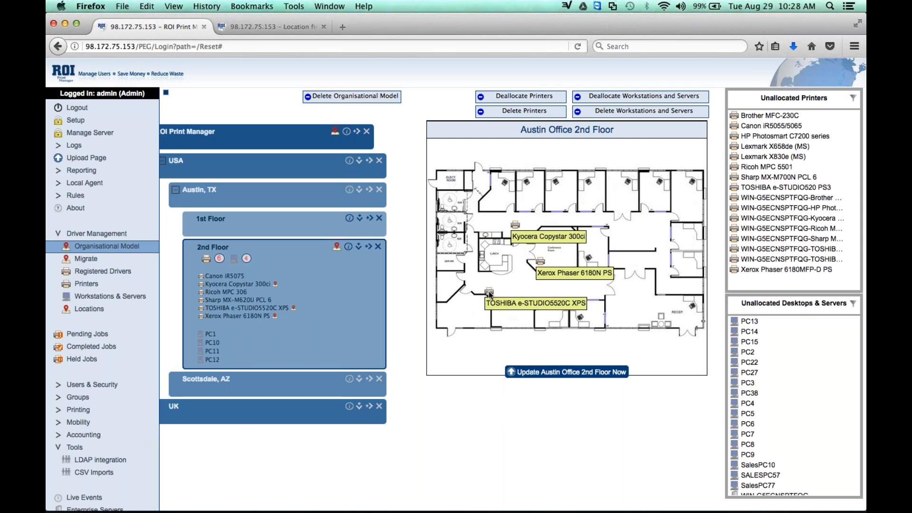
{"action": "mouse_move", "coordinate": [527, 236]}
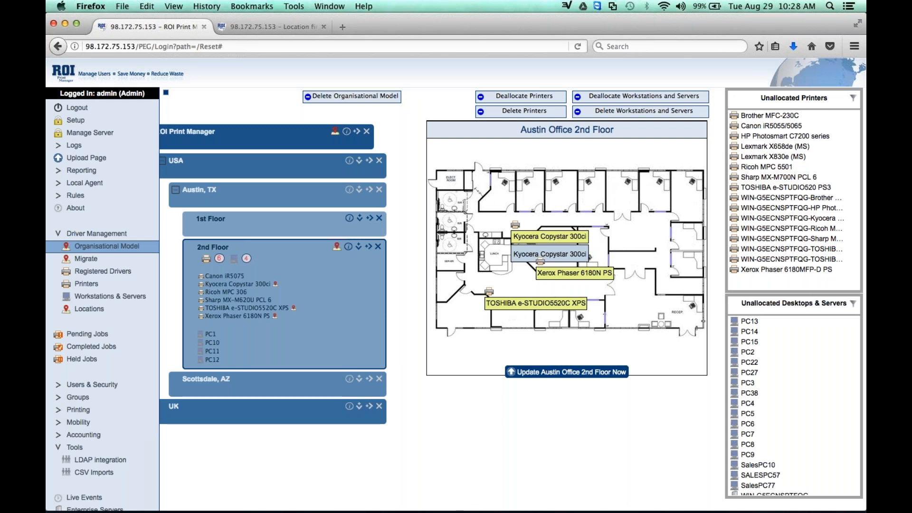
{"action": "mouse_move", "coordinate": [575, 273]}
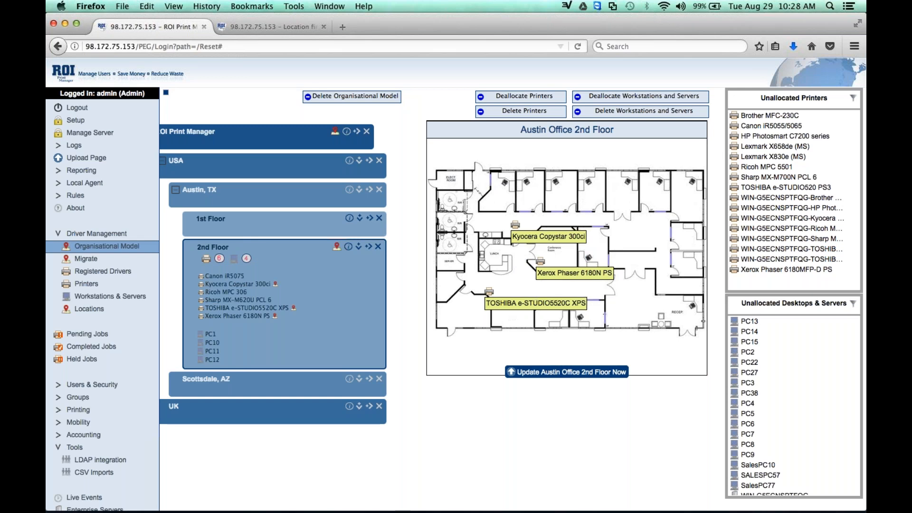
Close the outdated location page and open a new browser tab with the bookmarks toolbar shown.
{"action": "left_click", "coordinate": [287, 25]}
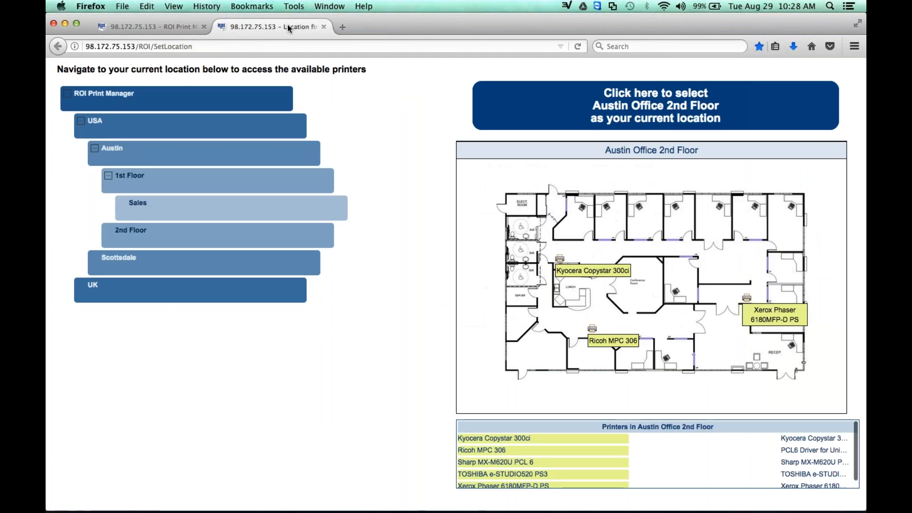
{"action": "left_click", "coordinate": [324, 27]}
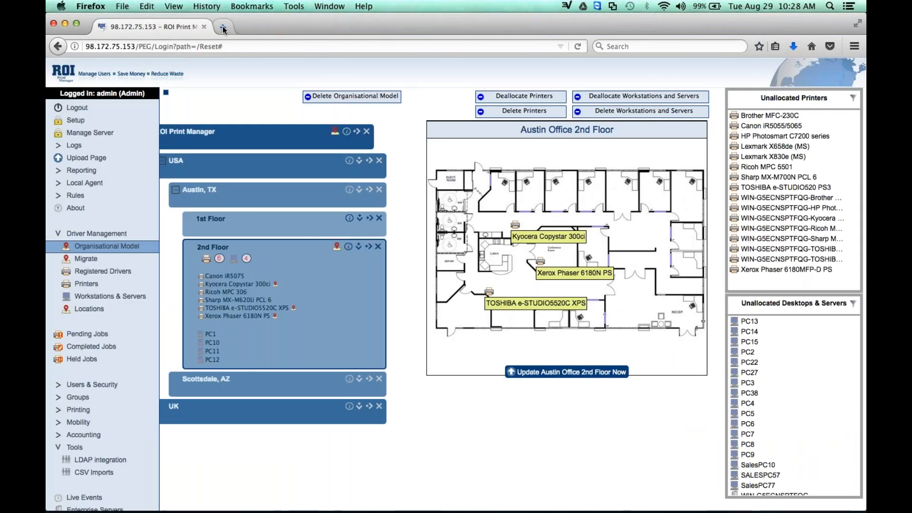
{"action": "double_click", "coordinate": [222, 26]}
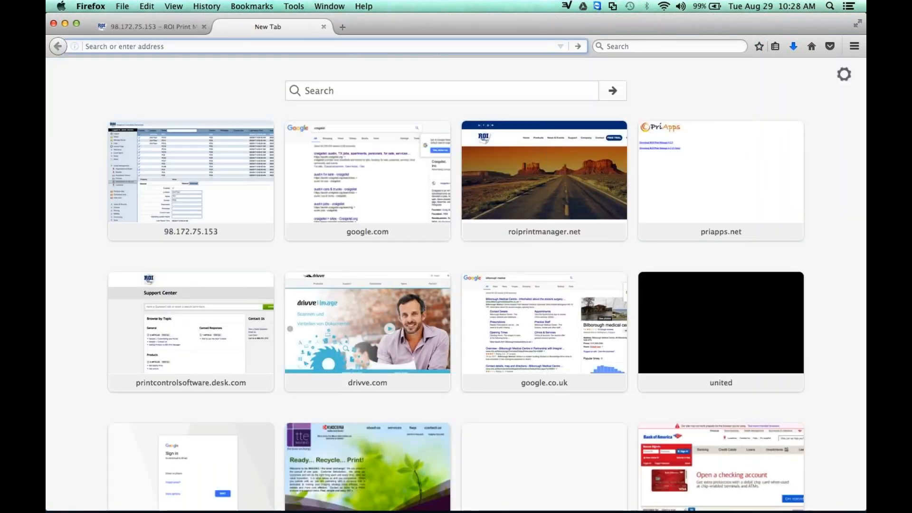
{"action": "left_click", "coordinate": [173, 6]}
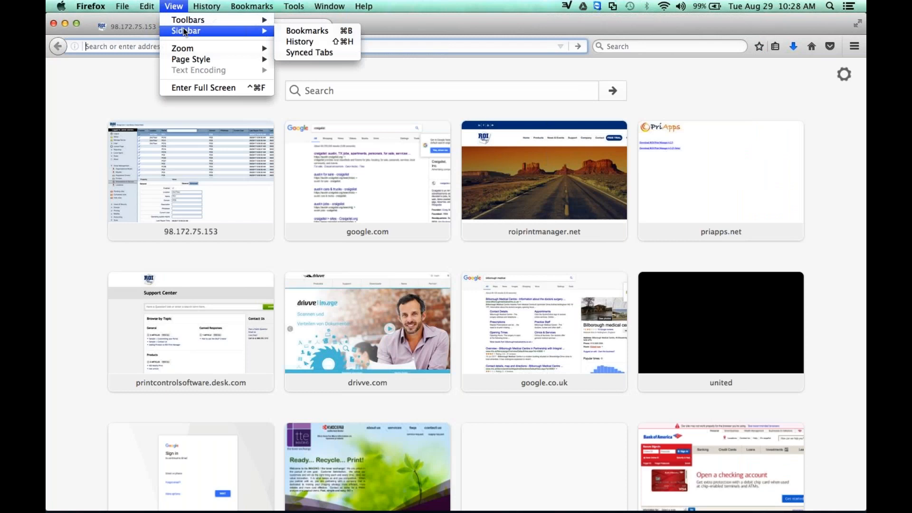
{"action": "mouse_move", "coordinate": [185, 19]}
{"action": "left_click", "coordinate": [311, 24]}
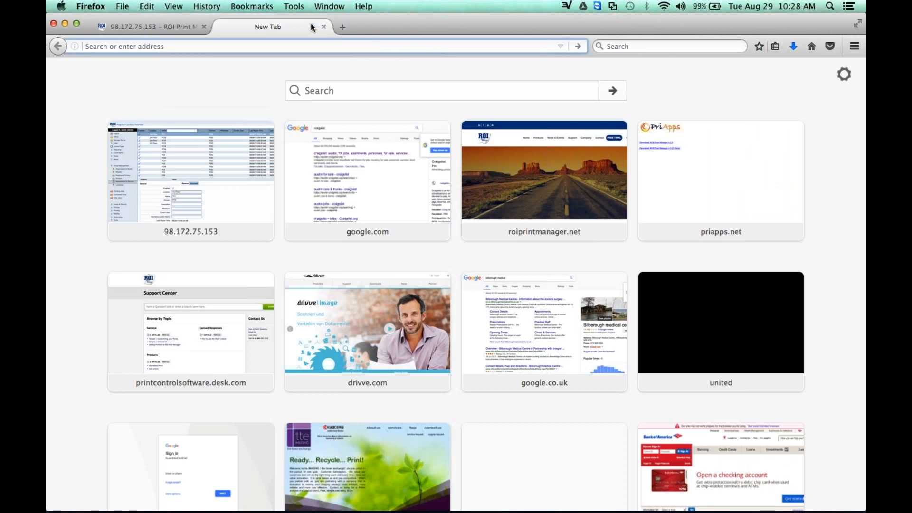
Load the bookmarked ROI Self Service page and view the 2nd Floor plan and printers under Austin, TX.
{"action": "left_click", "coordinate": [356, 62]}
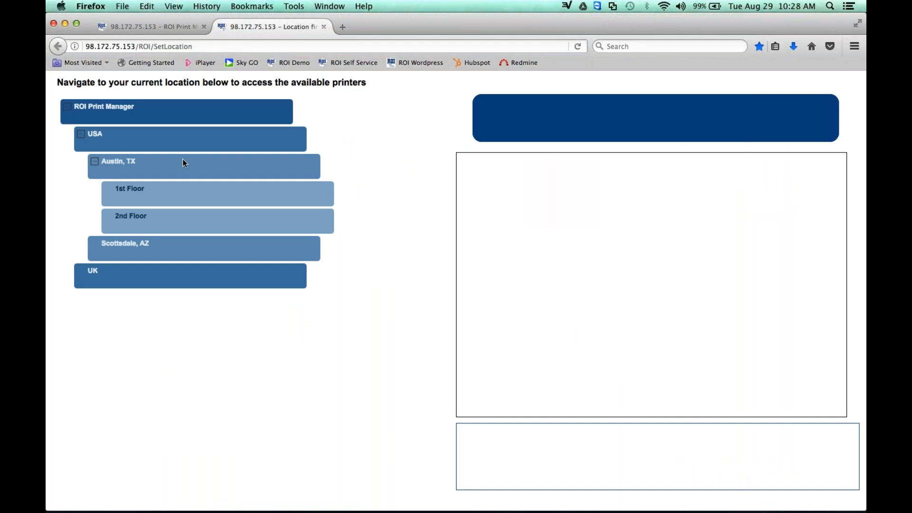
{"action": "left_click", "coordinate": [185, 225]}
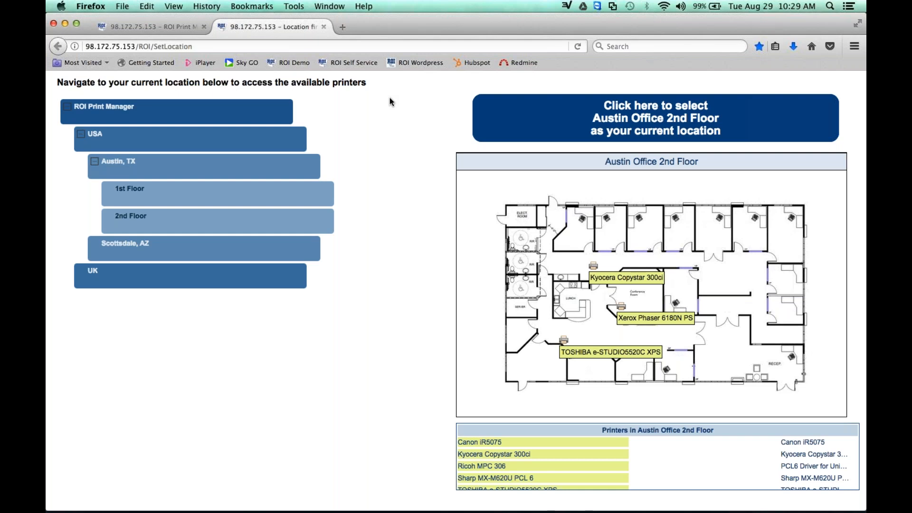
Return to the print manager administration page and review the registered drivers and the printers list.
{"action": "left_click", "coordinate": [162, 25]}
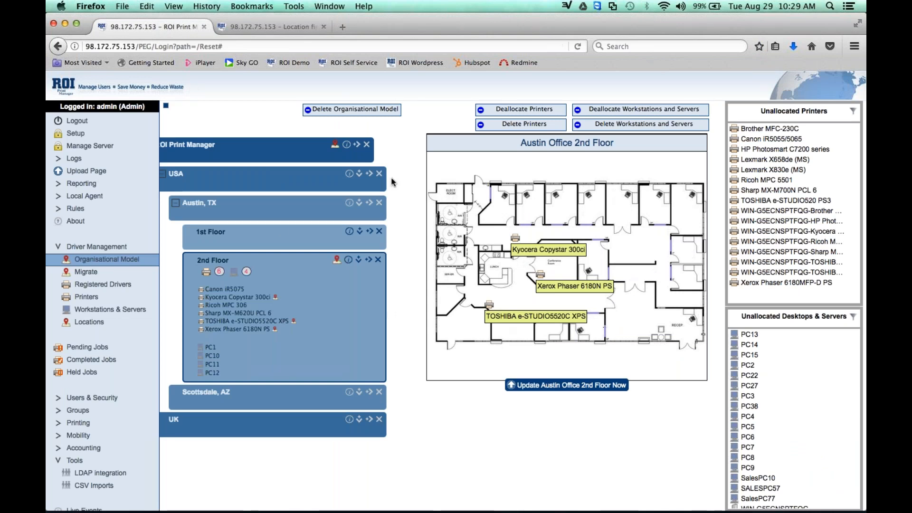
{"action": "scroll", "coordinate": [335, 233], "scroll_direction": "left", "scroll_amount": 2}
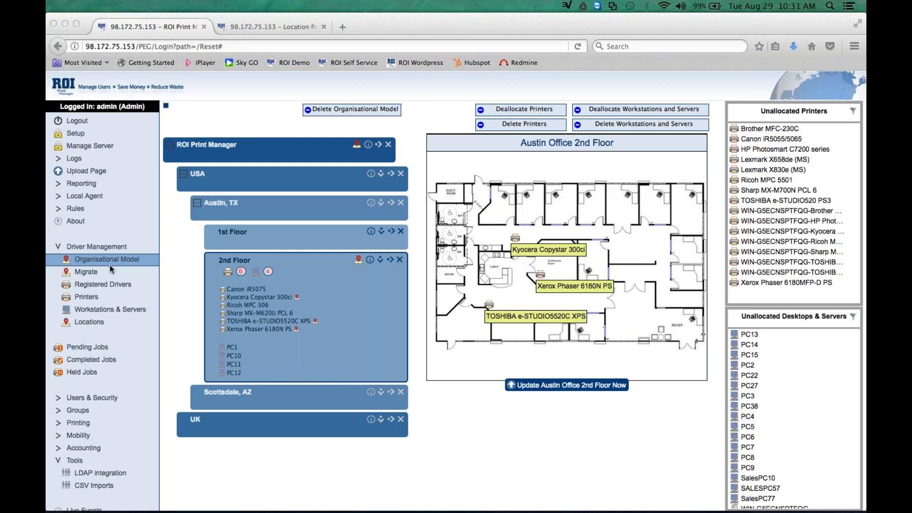
{"action": "left_click", "coordinate": [97, 285]}
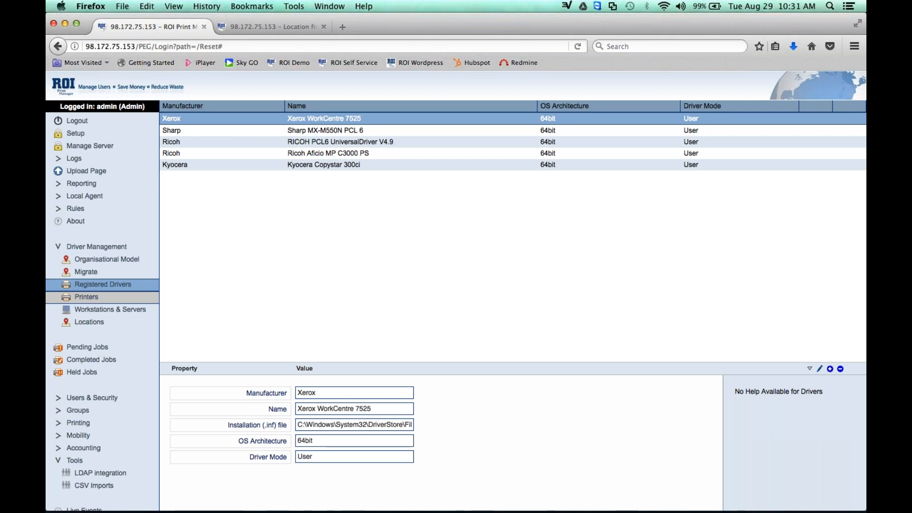
{"action": "left_click", "coordinate": [94, 298]}
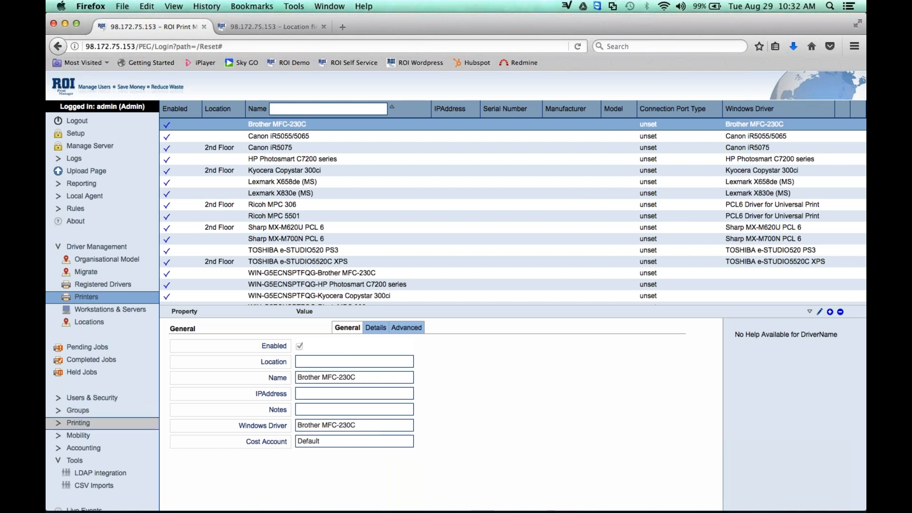
Collapse the Tools section and open the Local Agent page of the global system settings.
{"action": "left_click", "coordinate": [58, 461]}
{"action": "scroll", "coordinate": [57, 463], "scroll_direction": "down", "scroll_amount": 1}
{"action": "left_click", "coordinate": [77, 492]}
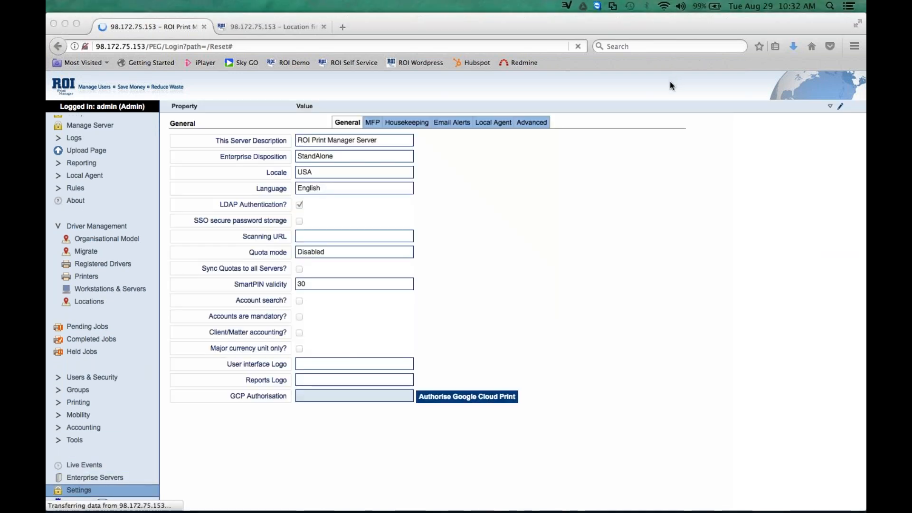
{"action": "left_click", "coordinate": [492, 122]}
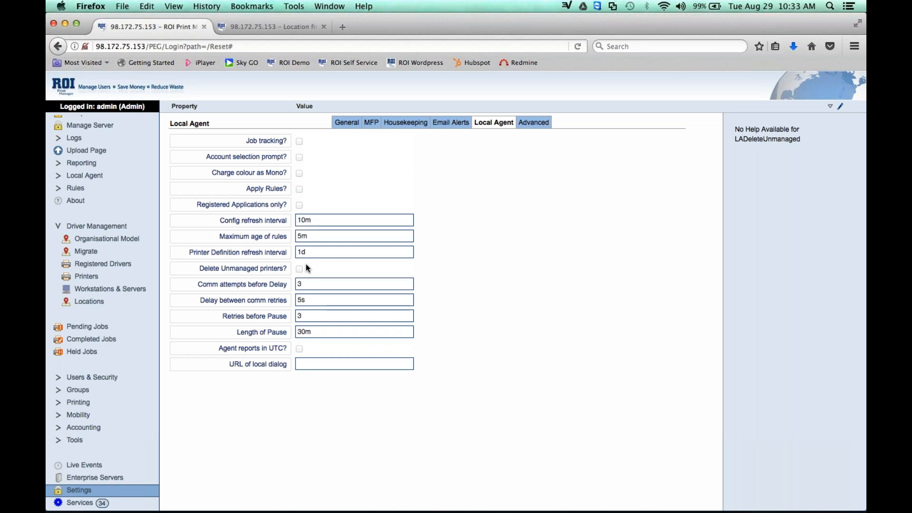
Make the Local Agent settings editable and examine the Printer Definition refresh interval options, keeping 1d selected.
{"action": "left_click", "coordinate": [321, 255]}
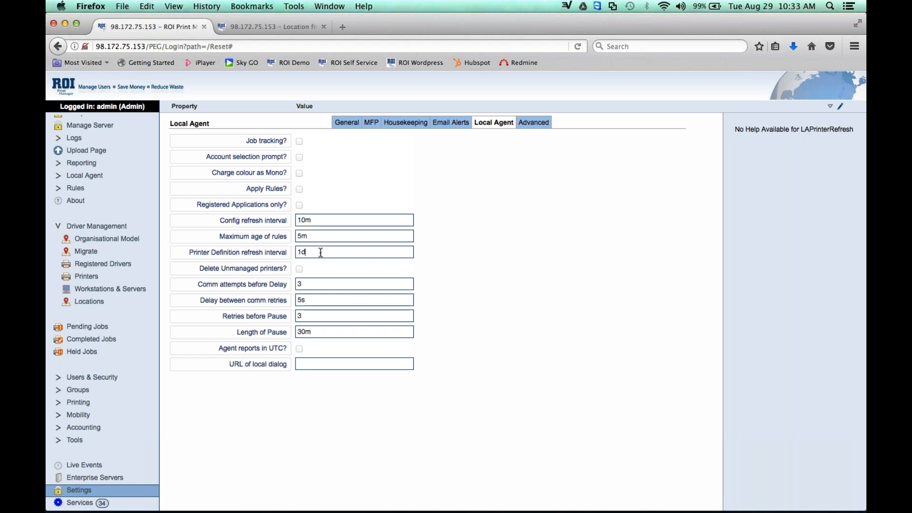
{"action": "key", "text": "Return"}
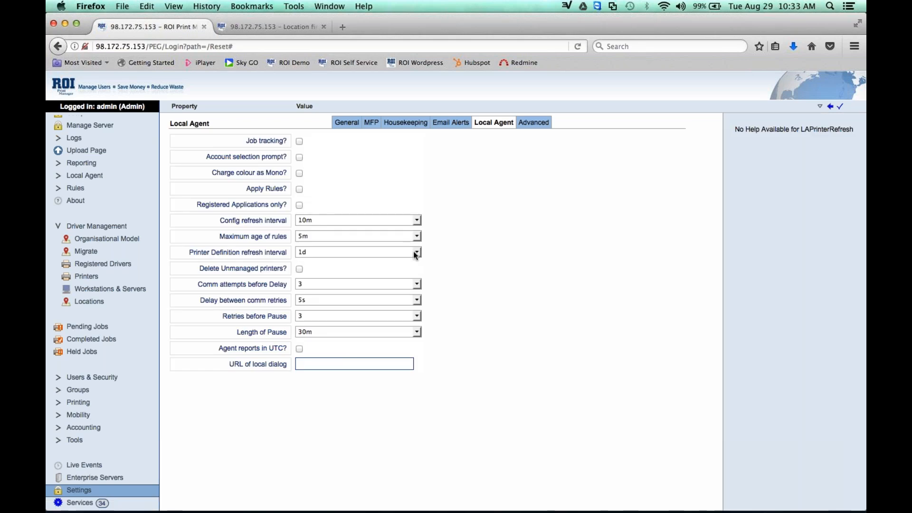
{"action": "left_click", "coordinate": [416, 253]}
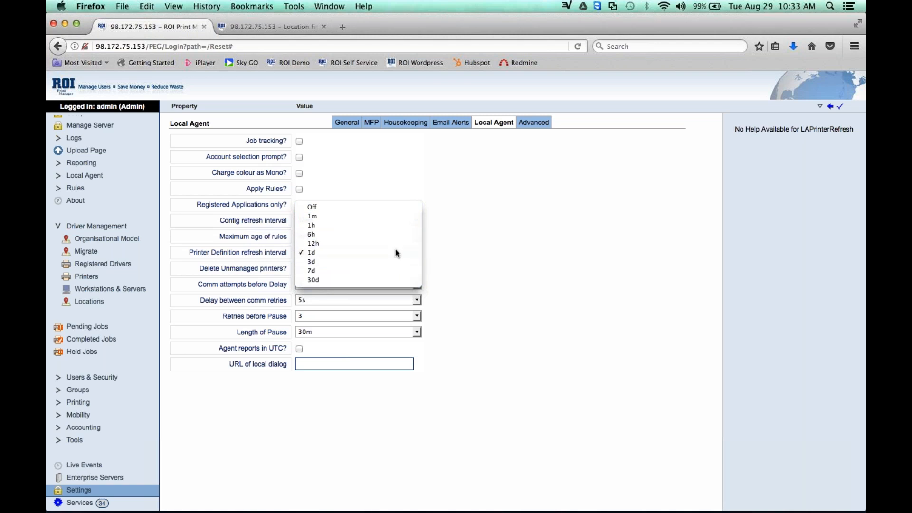
{"action": "left_click", "coordinate": [396, 251]}
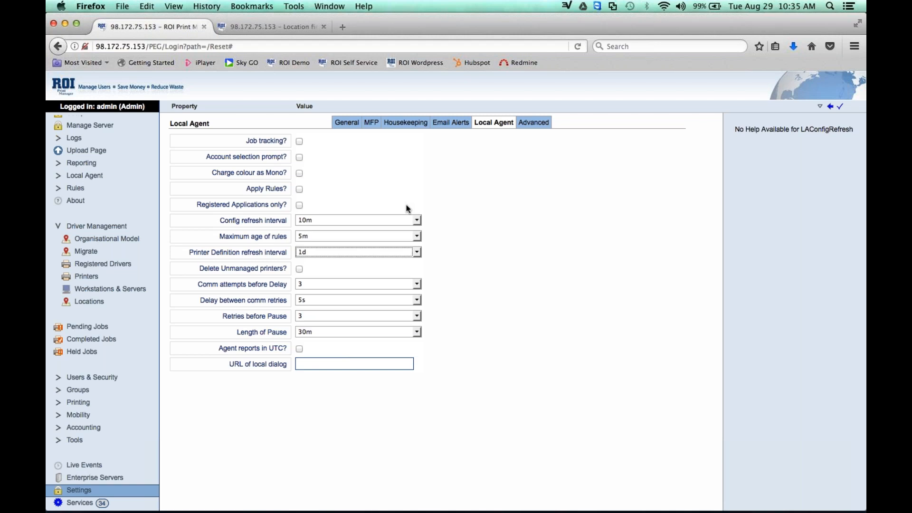
{"action": "left_click", "coordinate": [861, 84]}
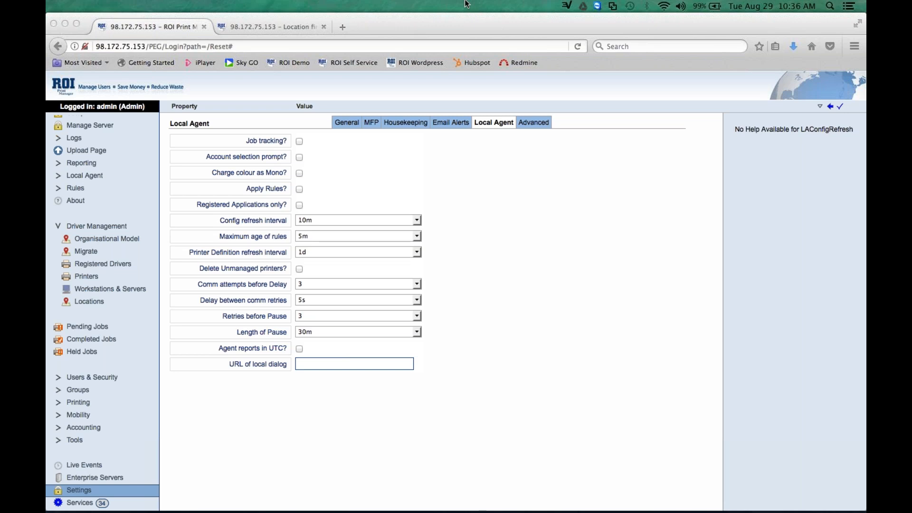
Open roiprintmanager.net in a new tab and look through the upcoming webinars in the Webinar Schedule.
{"action": "left_click", "coordinate": [342, 27]}
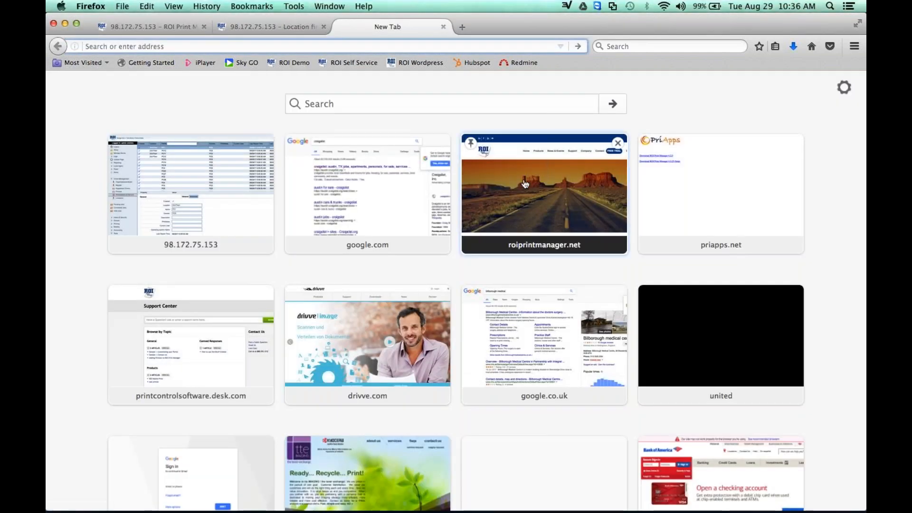
{"action": "left_click", "coordinate": [531, 197]}
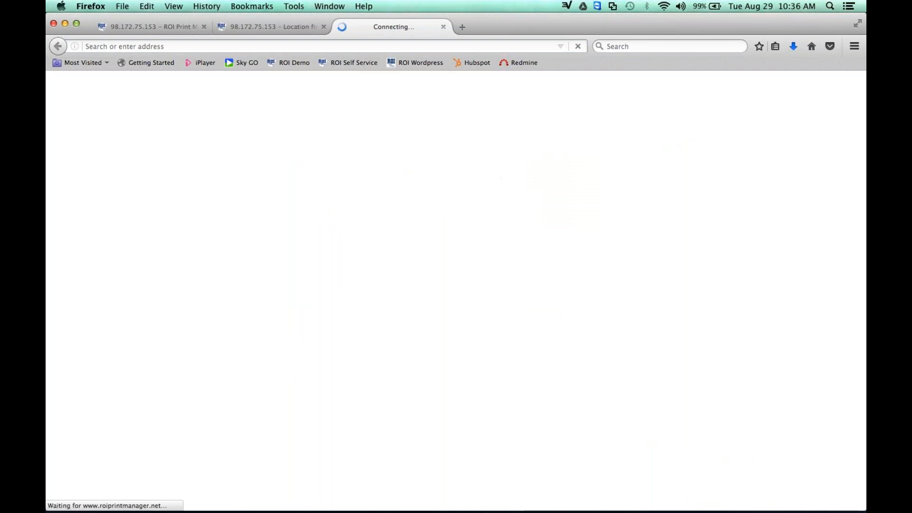
{"action": "mouse_move", "coordinate": [468, 138]}
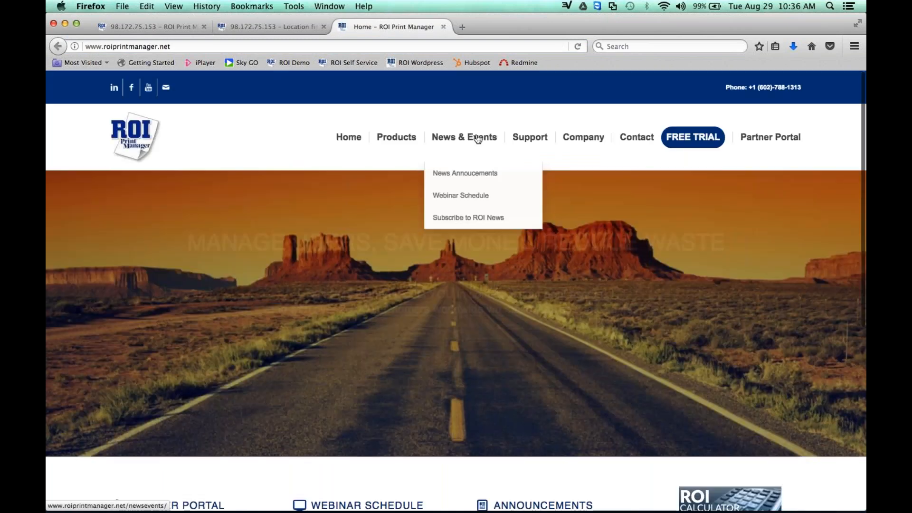
{"action": "left_click", "coordinate": [460, 198]}
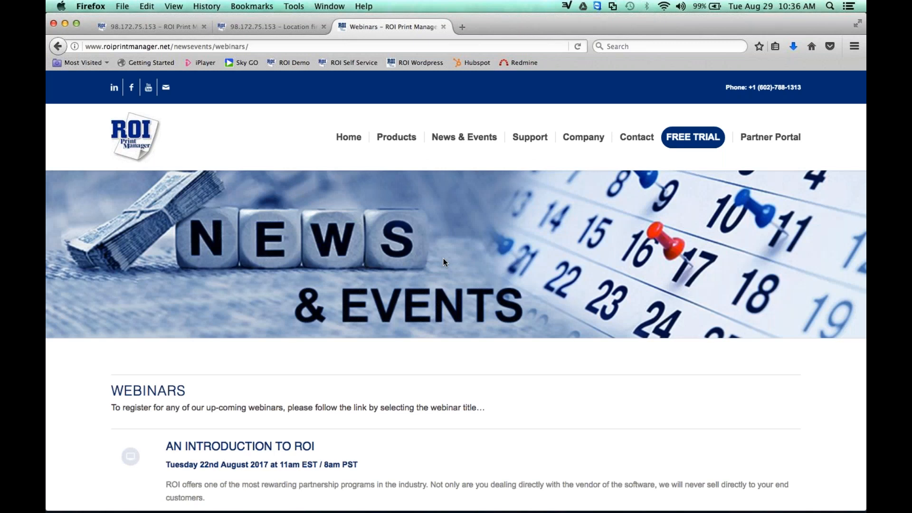
{"action": "scroll", "coordinate": [441, 320], "scroll_direction": "down", "scroll_amount": 5}
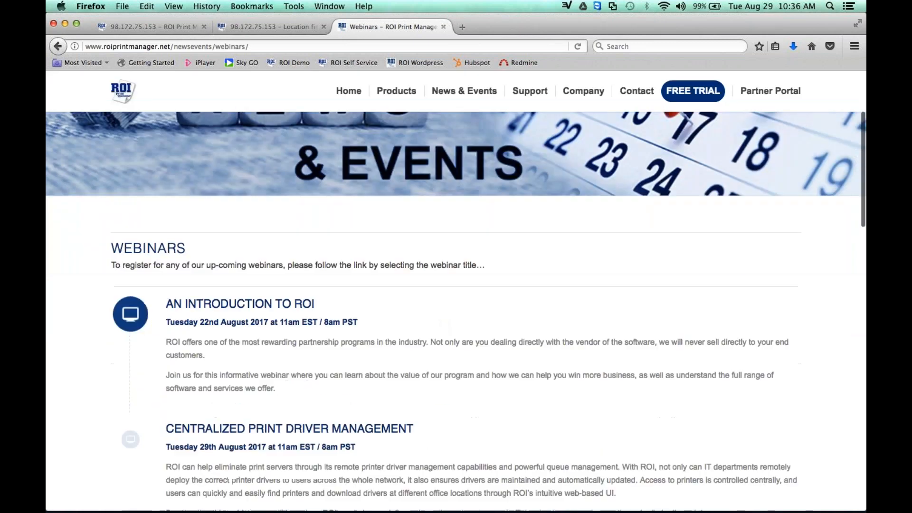
{"action": "scroll", "coordinate": [239, 270], "scroll_direction": "down", "scroll_amount": 5}
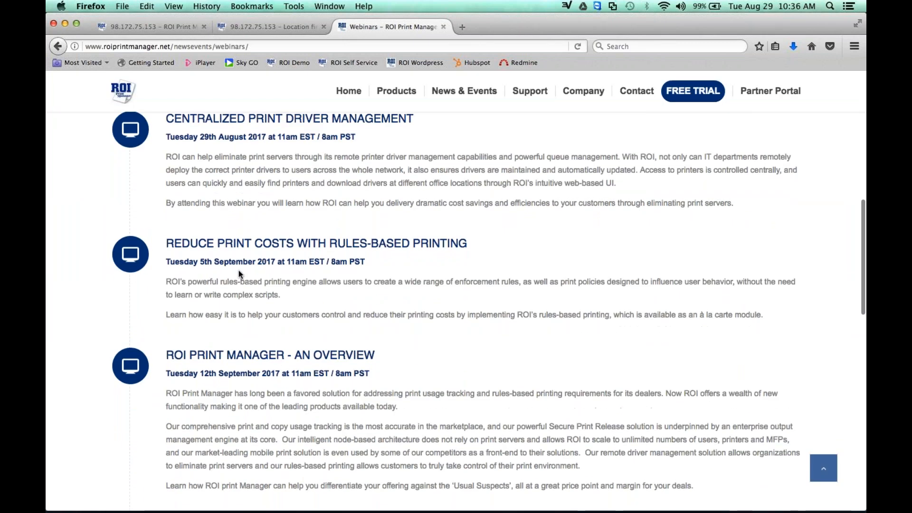
{"action": "scroll", "coordinate": [239, 270], "scroll_direction": "down", "scroll_amount": 10}
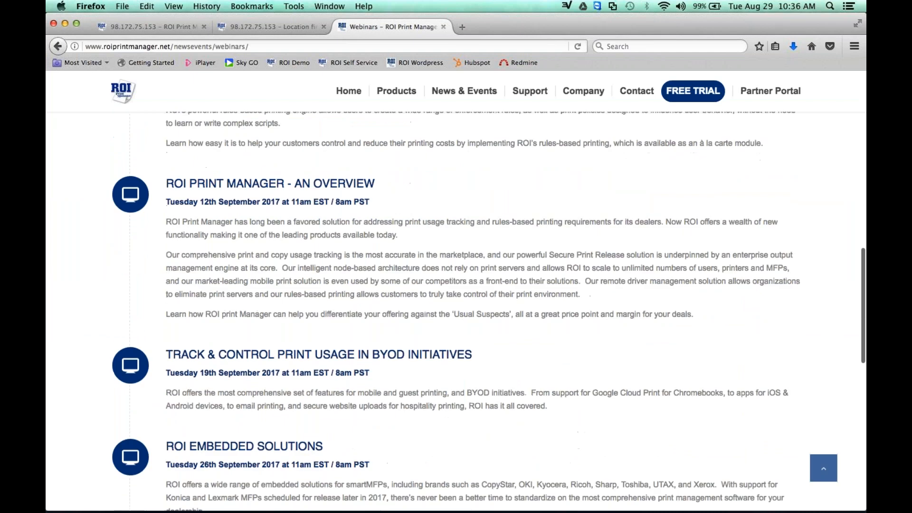
{"action": "scroll", "coordinate": [285, 212], "scroll_direction": "up", "scroll_amount": 2}
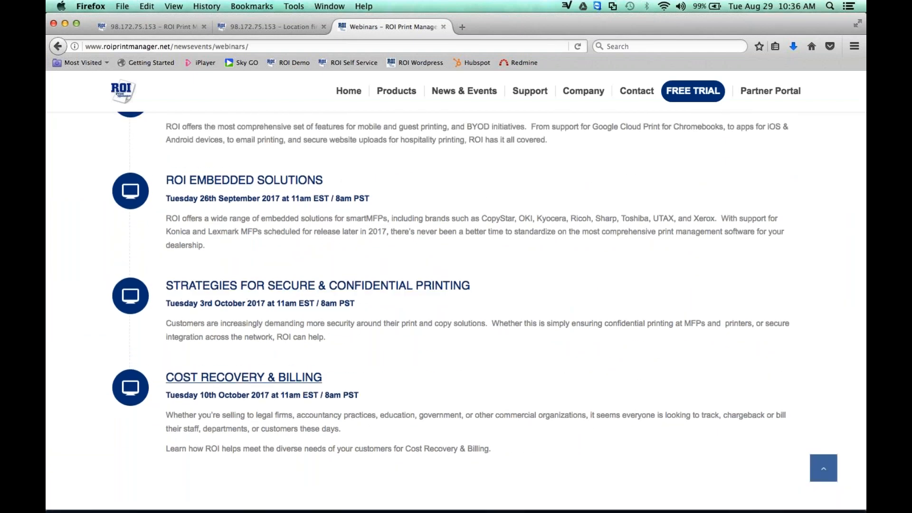
{"action": "scroll", "coordinate": [456, 309], "scroll_direction": "up", "scroll_amount": 10}
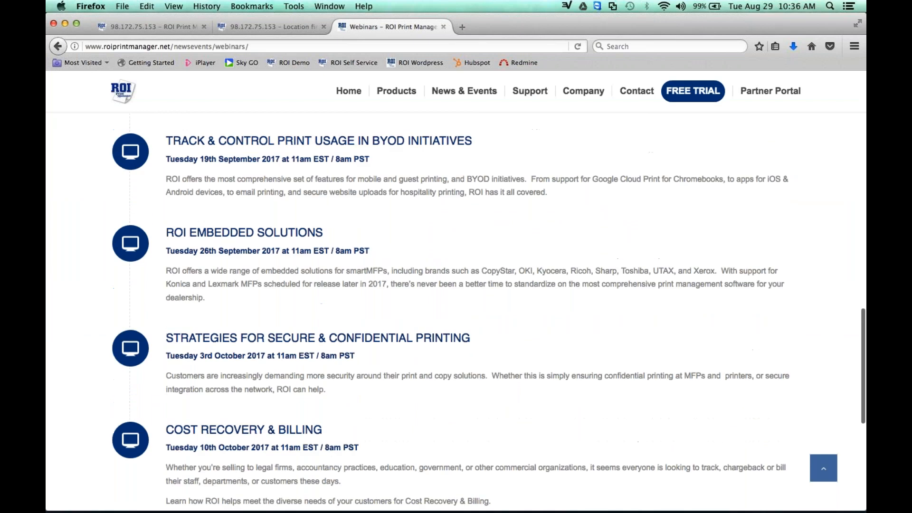
{"action": "scroll", "coordinate": [456, 309], "scroll_direction": "up", "scroll_amount": 2}
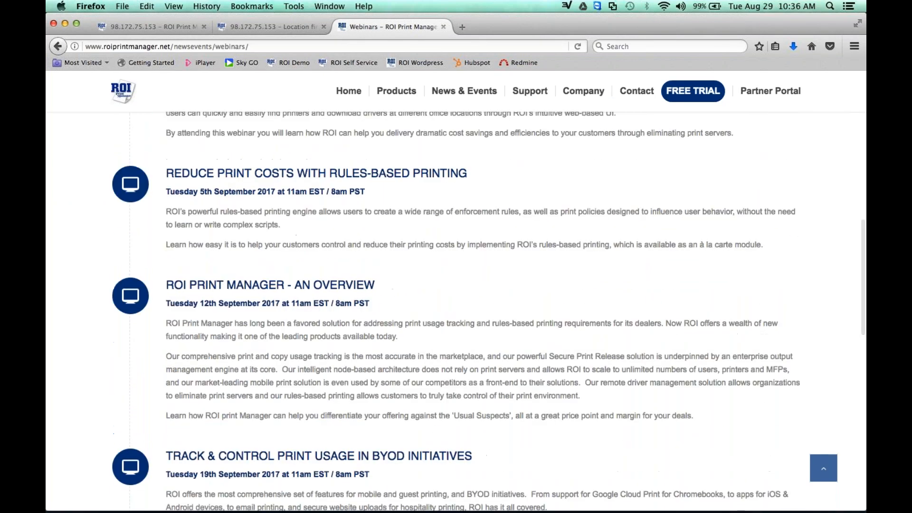